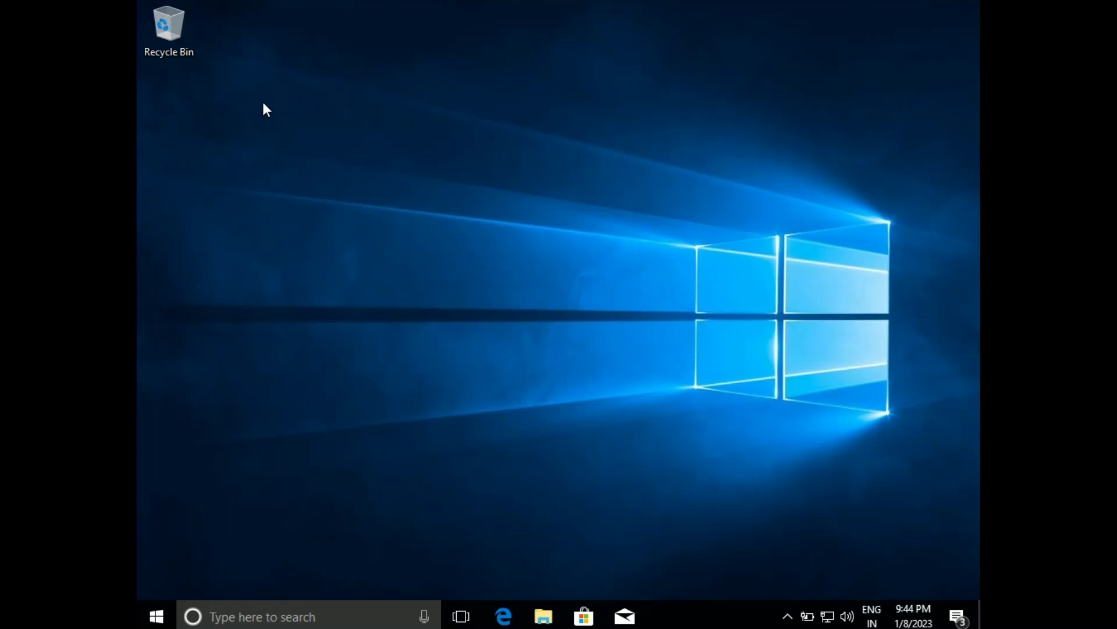
Open Task Manager from the Windows security screen with full details shown, and maximize its window.
left_click(602, 317)
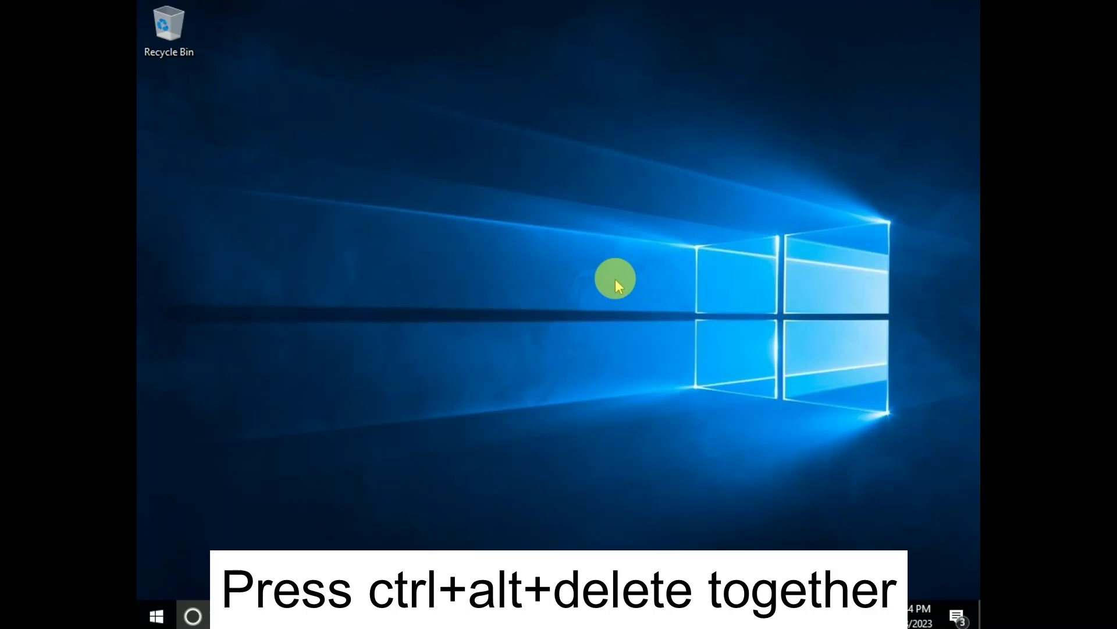
key("ctrl+alt+Delete")
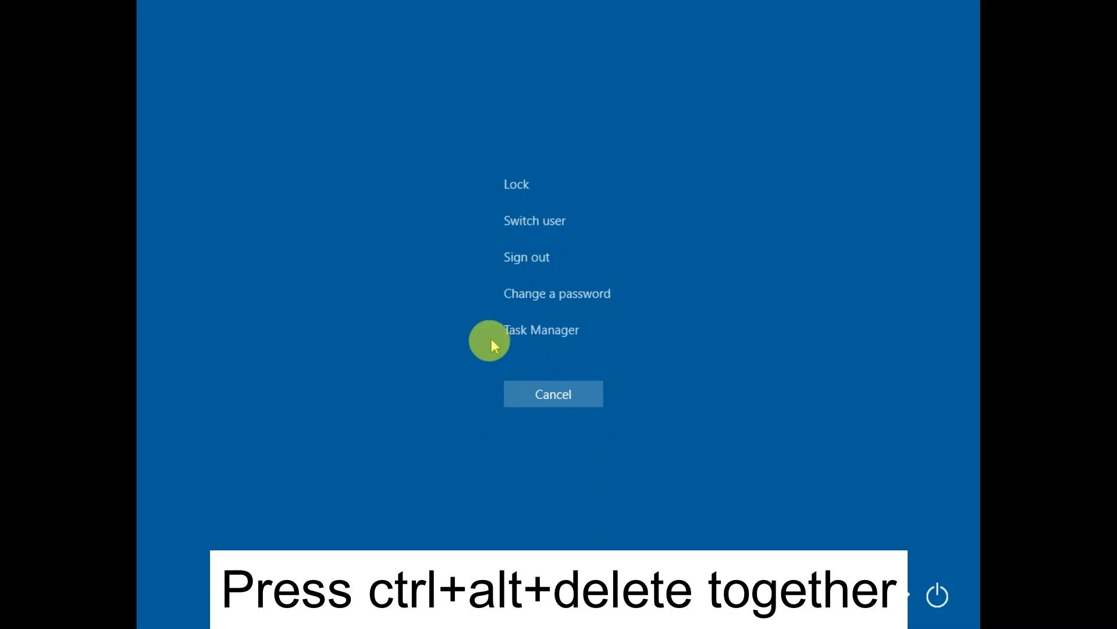
left_click(541, 343)
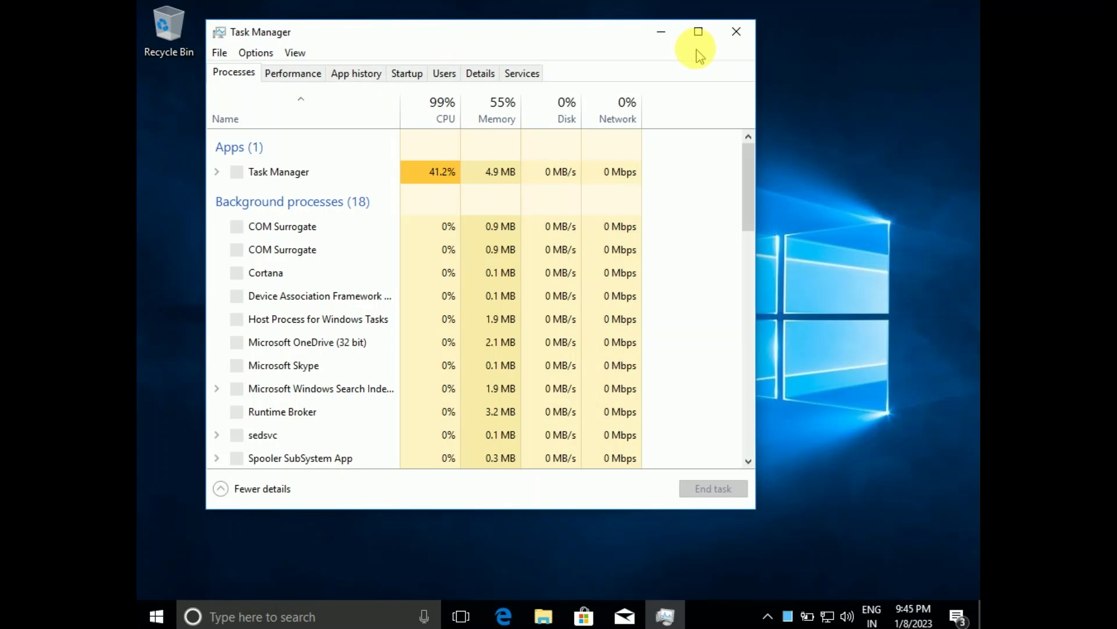
left_click(259, 494)
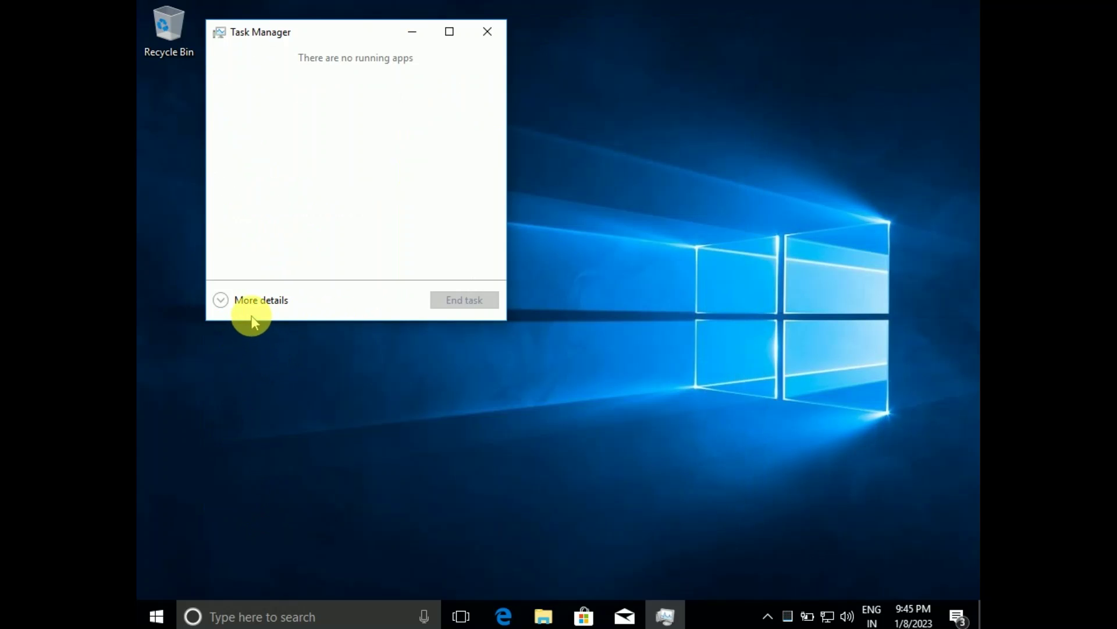
left_click(256, 300)
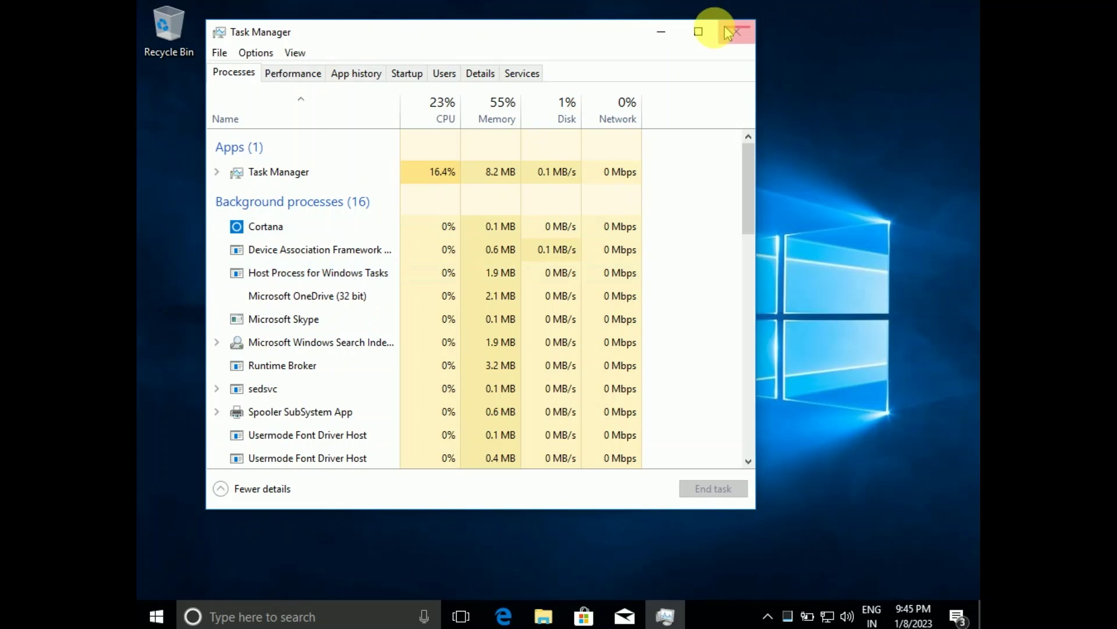
left_click(698, 32)
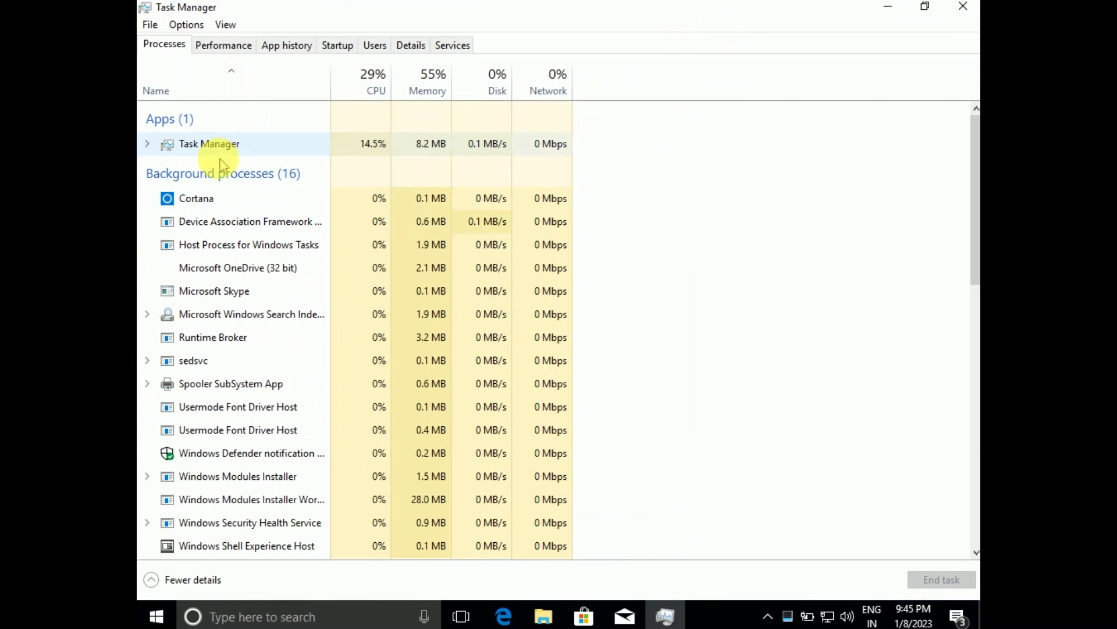
Run explorer.exe as a new task with administrative privileges, and close the resulting File Explorer window.
left_click(149, 26)
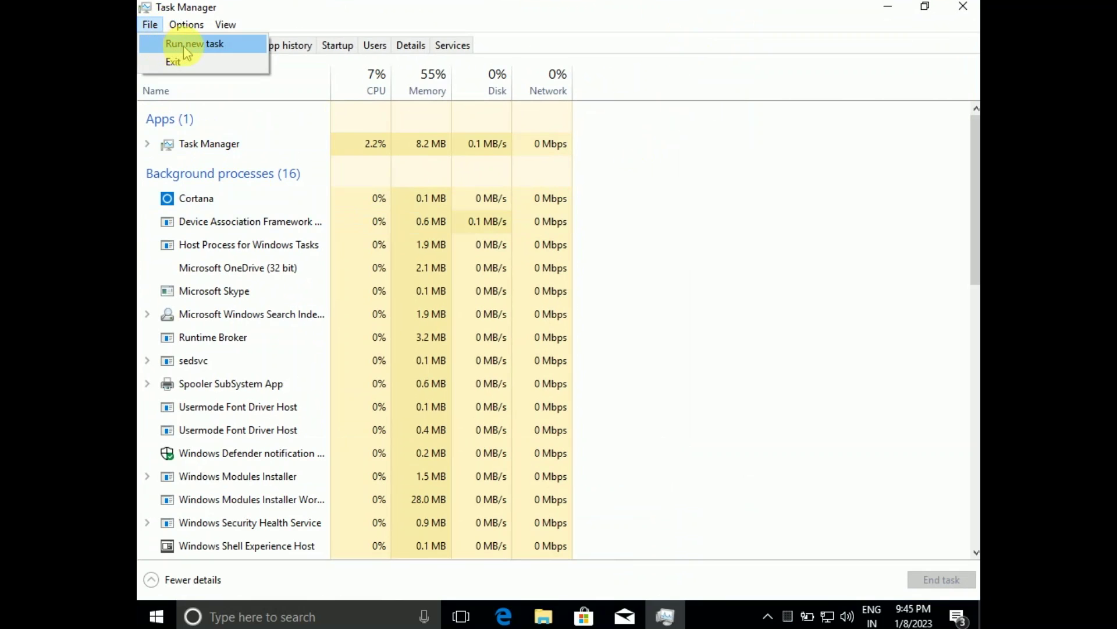
left_click(169, 44)
left_click(279, 125)
left_click_drag(201, 124, 279, 125)
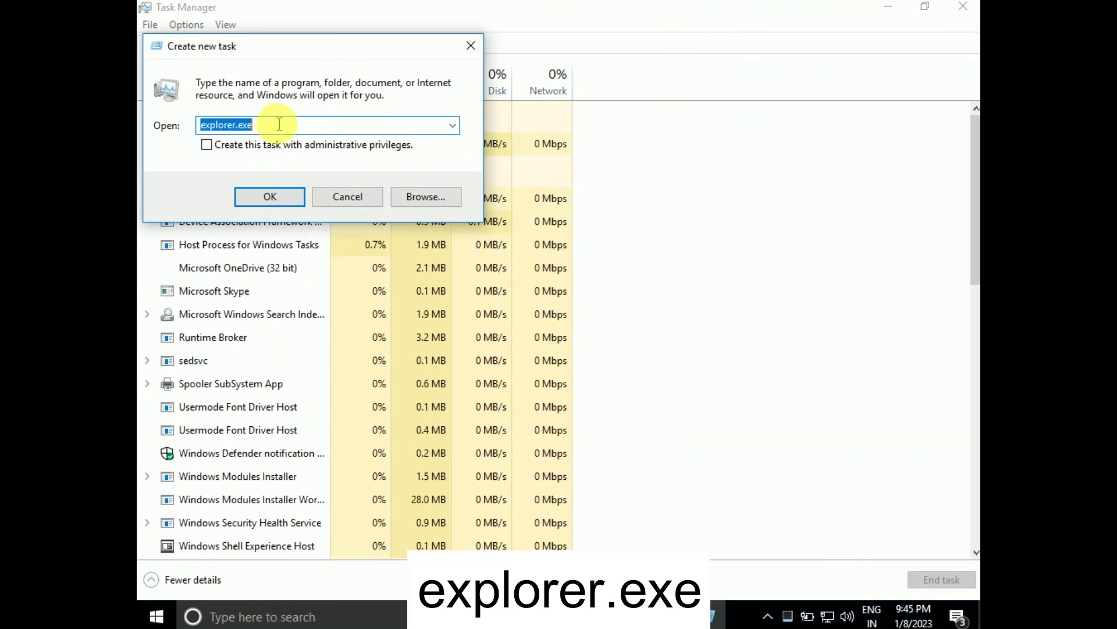
type("ex")
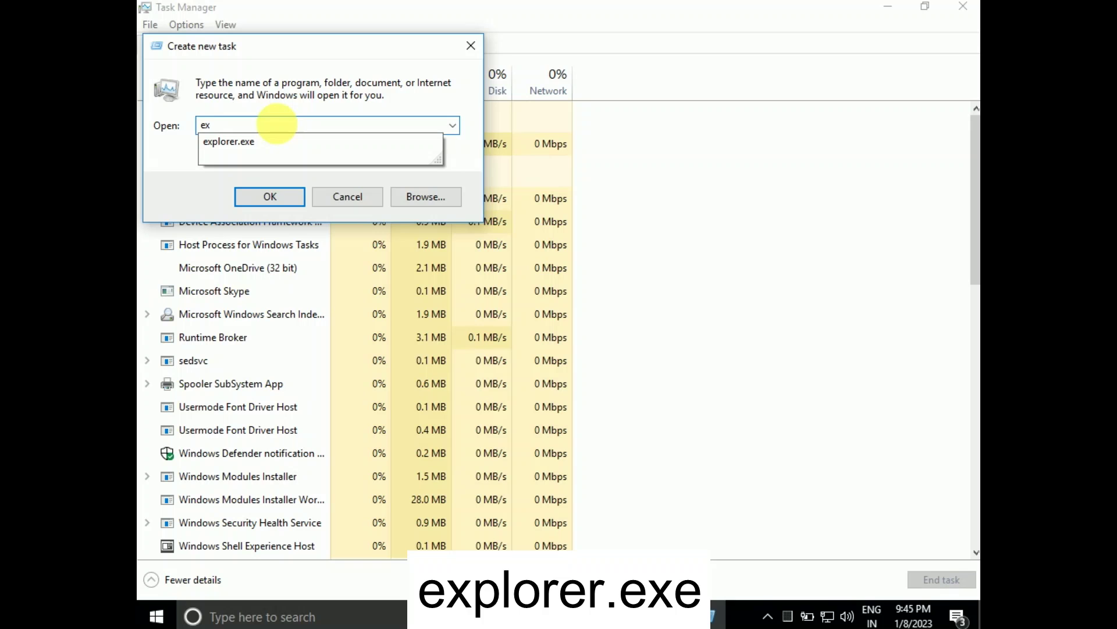
type("plorer")
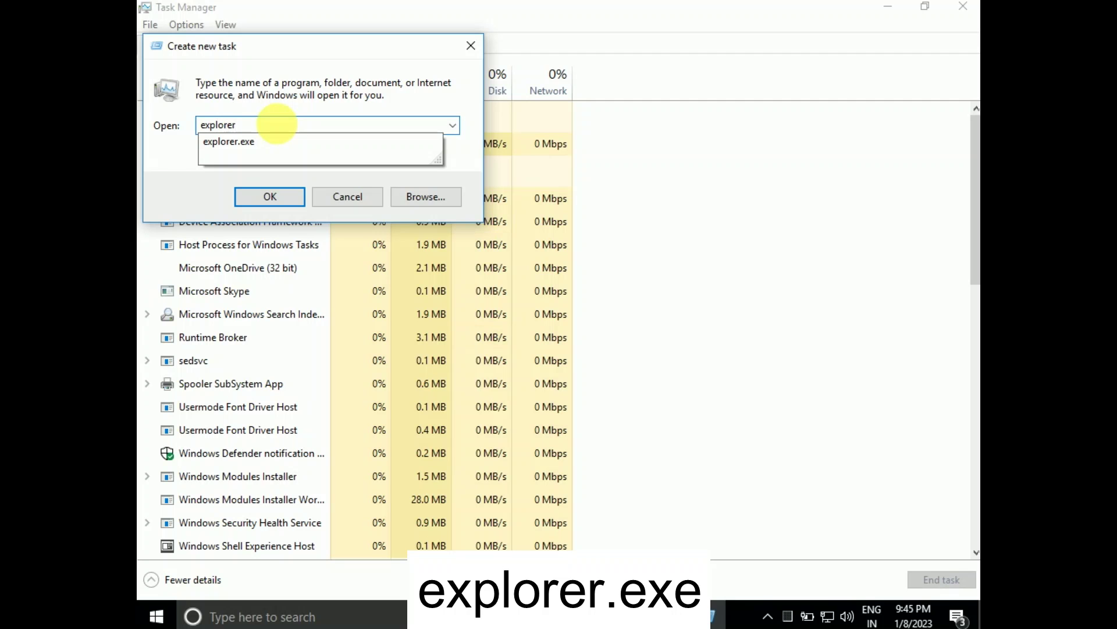
type(".exe")
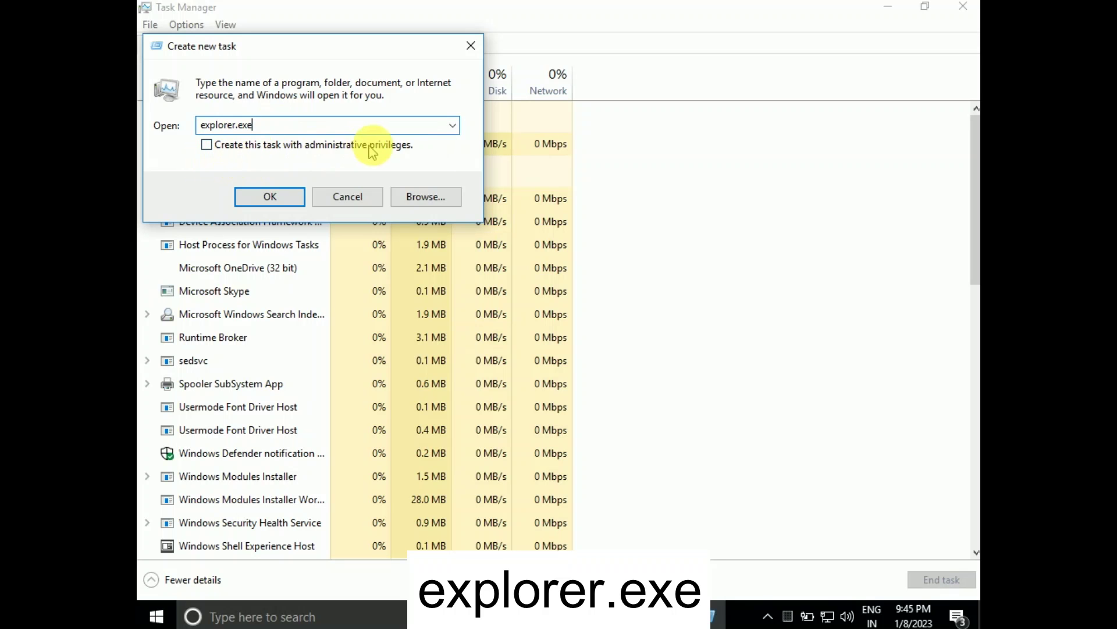
left_click(206, 144)
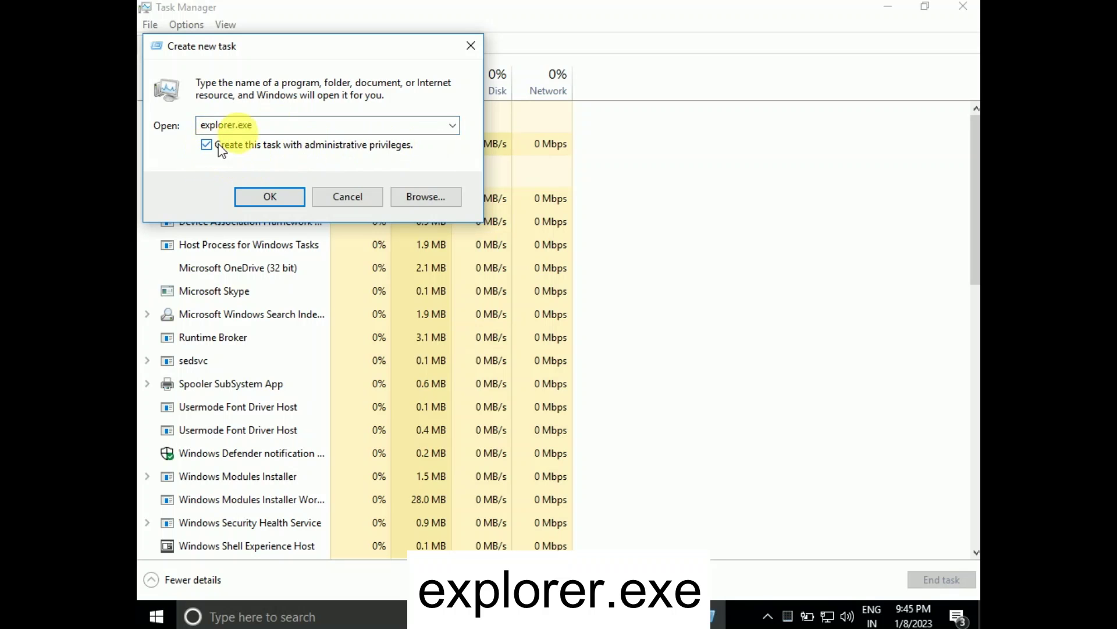
left_click(282, 196)
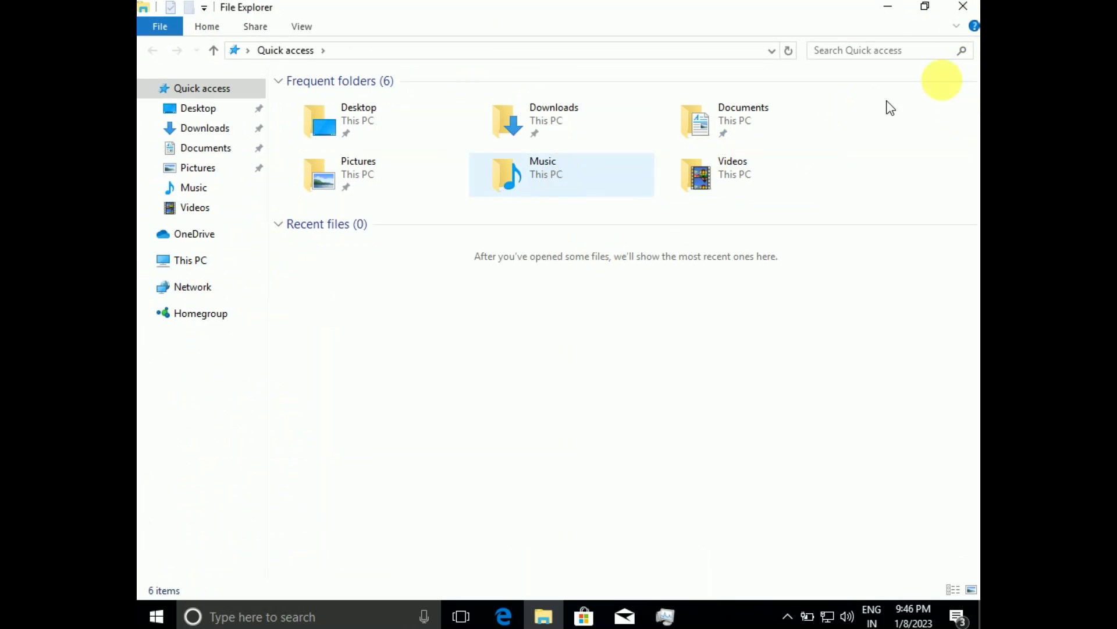
left_click(956, 13)
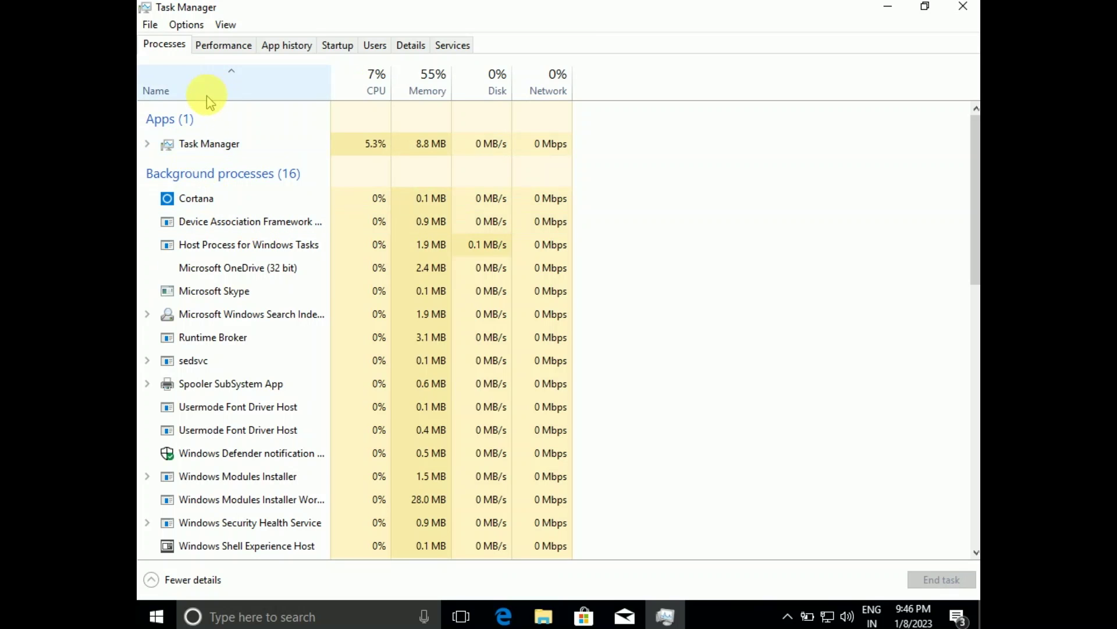
Restart the Windows Explorer process in Task Manager's Windows processes group, and close Task Manager.
scroll(221, 264, "down", 4)
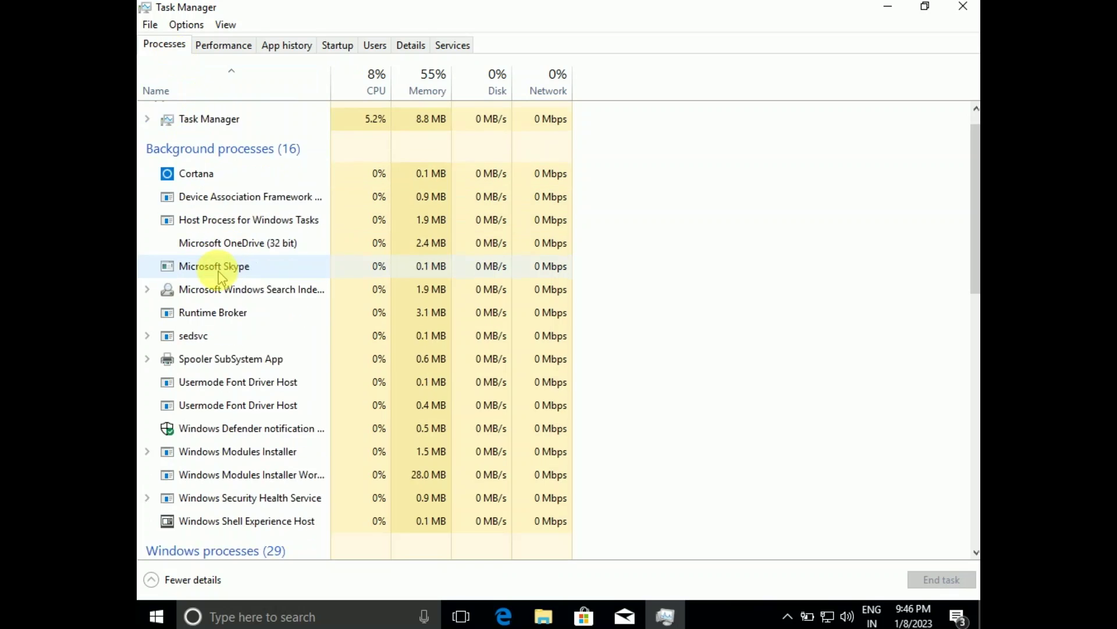
scroll(227, 277, "down", 4)
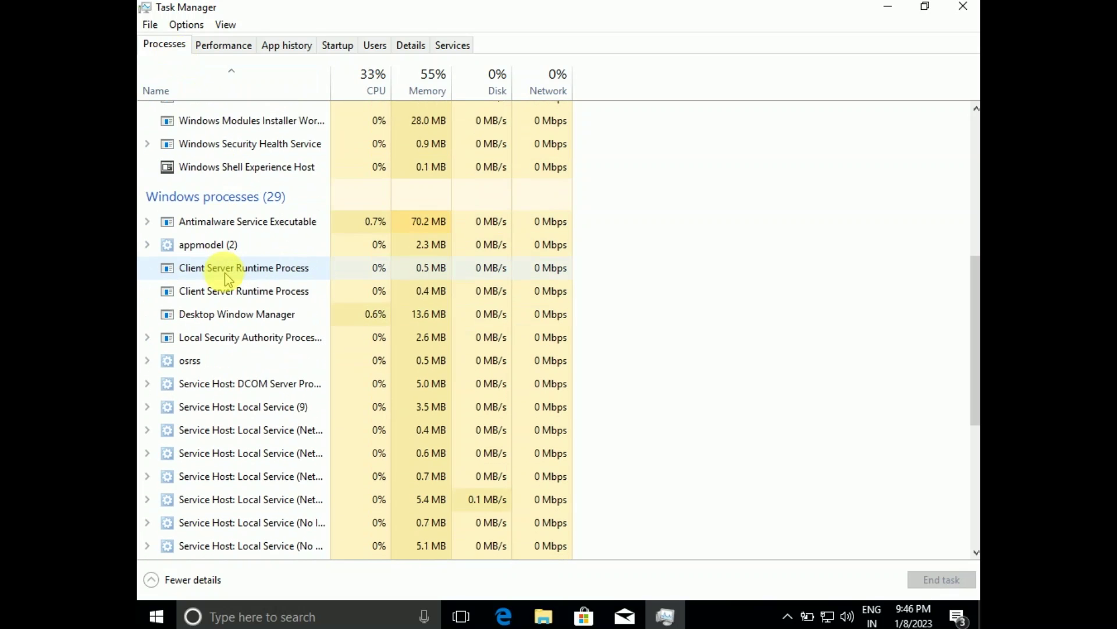
scroll(227, 279, "down", 3)
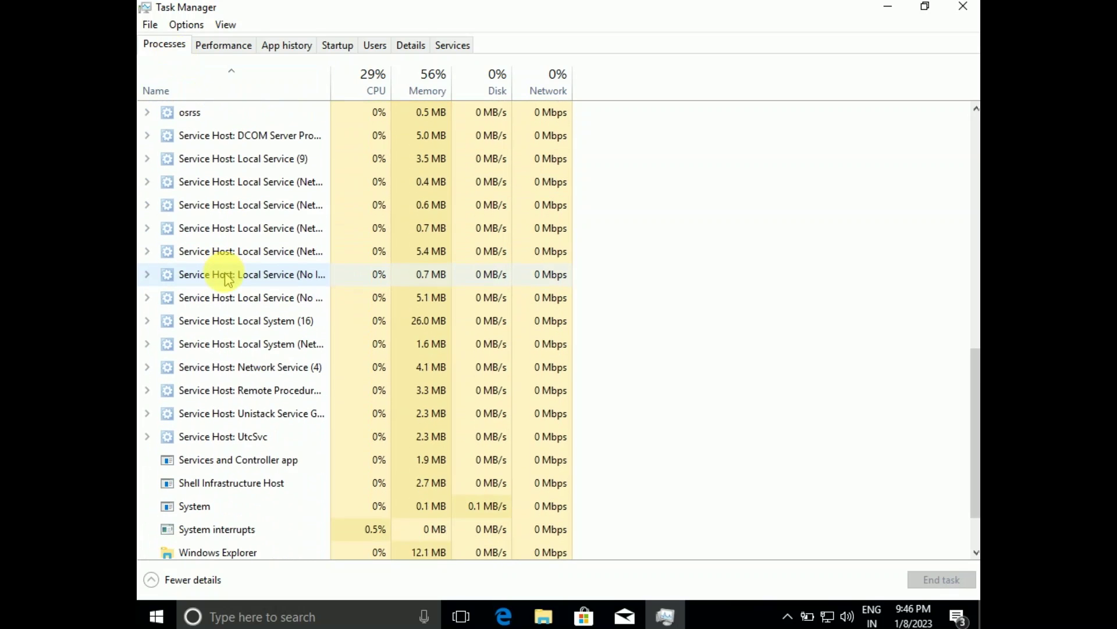
scroll(227, 278, "down", 2)
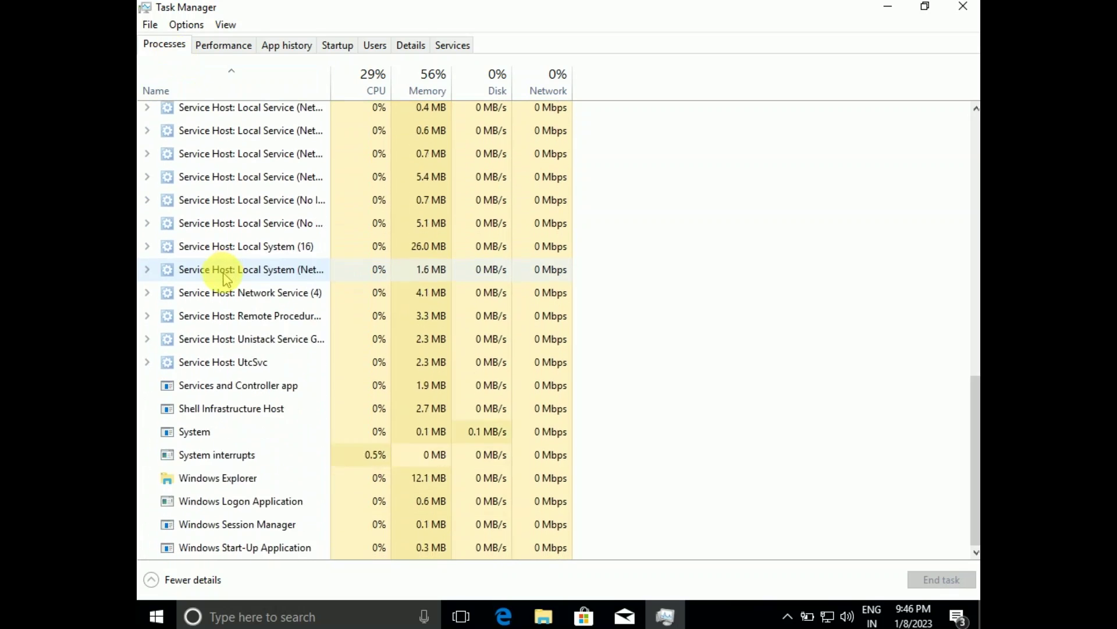
left_click(222, 482)
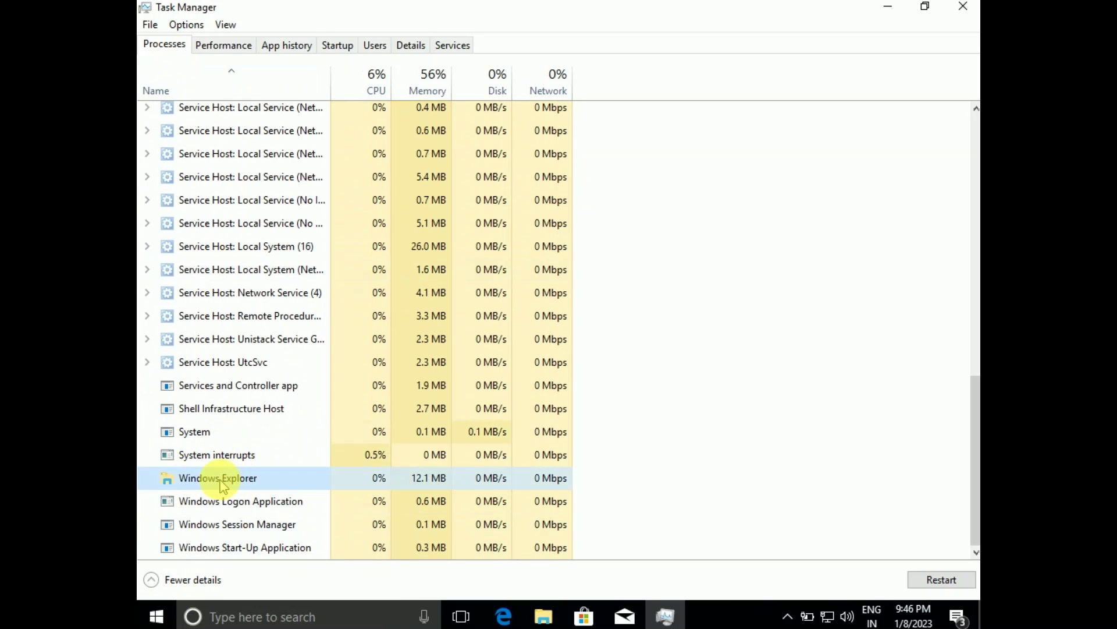
left_click(926, 580)
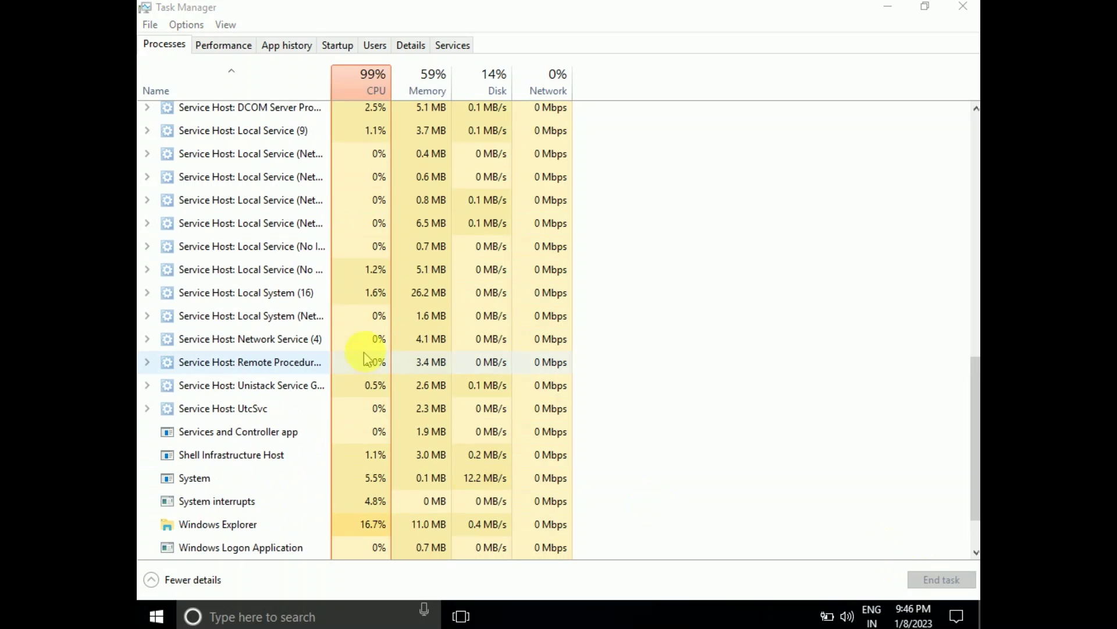
left_click(963, 9)
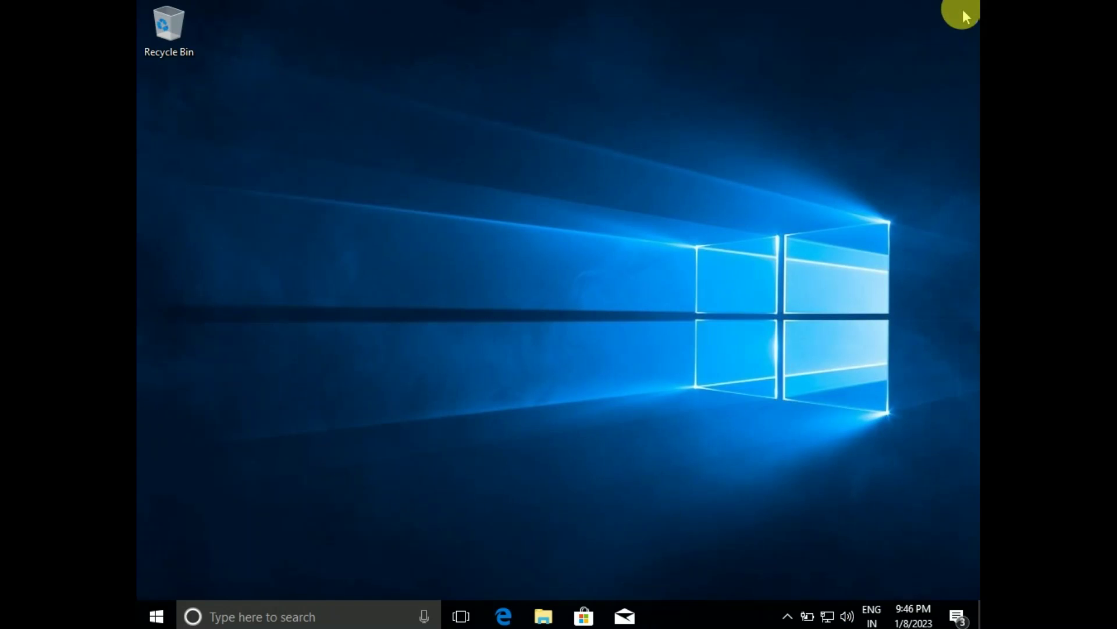
Restart the PC into the recovery options from the Windows security screen.
key("ctrl+alt+Delete")
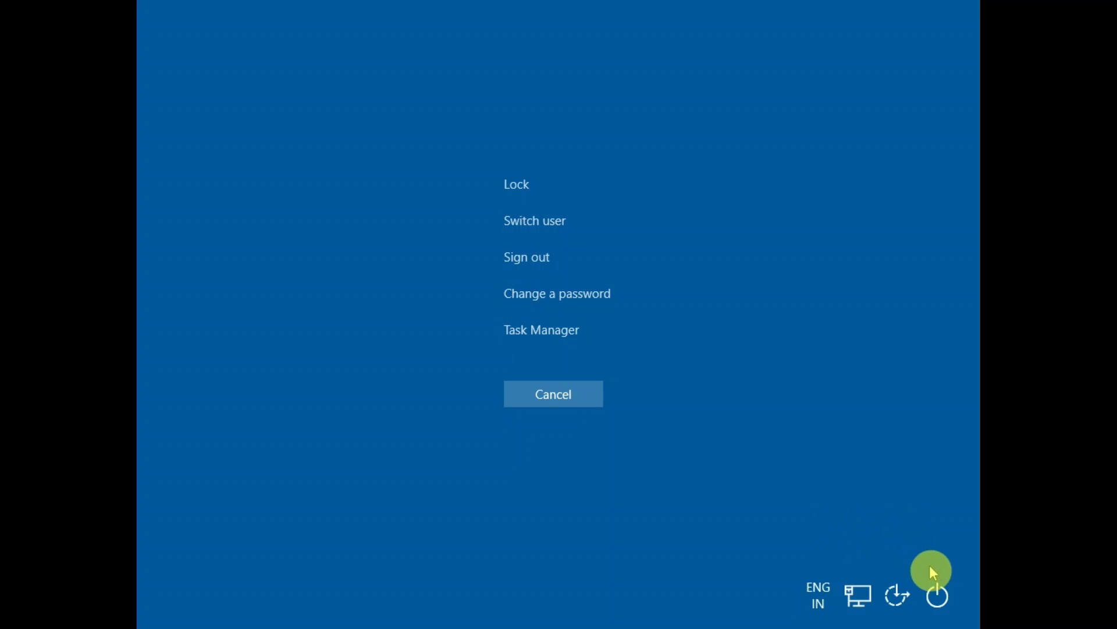
left_click(943, 600)
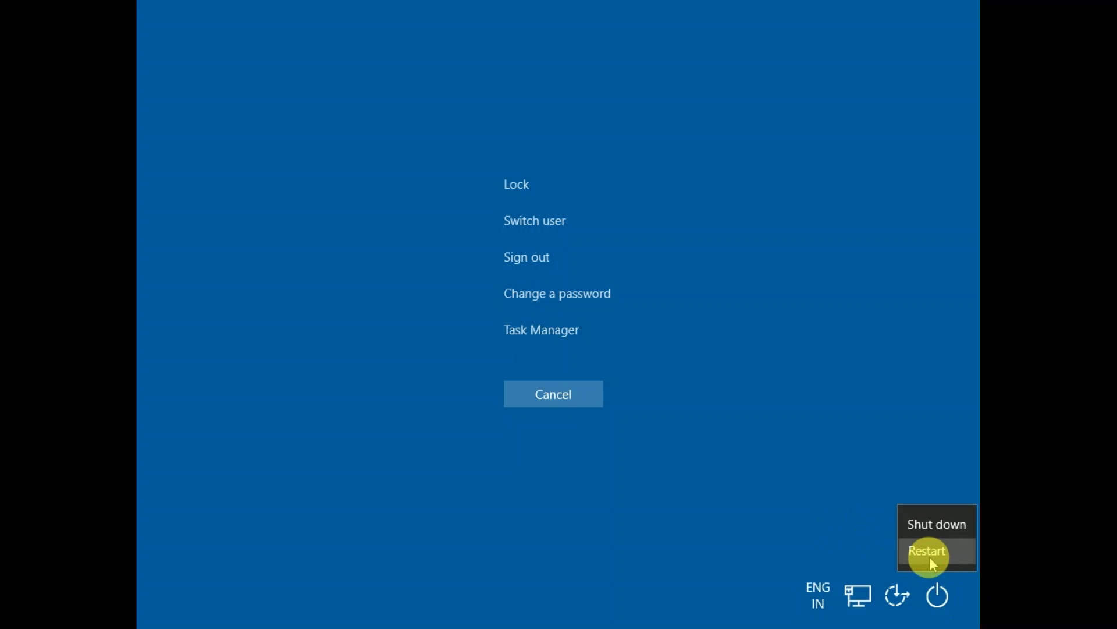
left_click(926, 557)
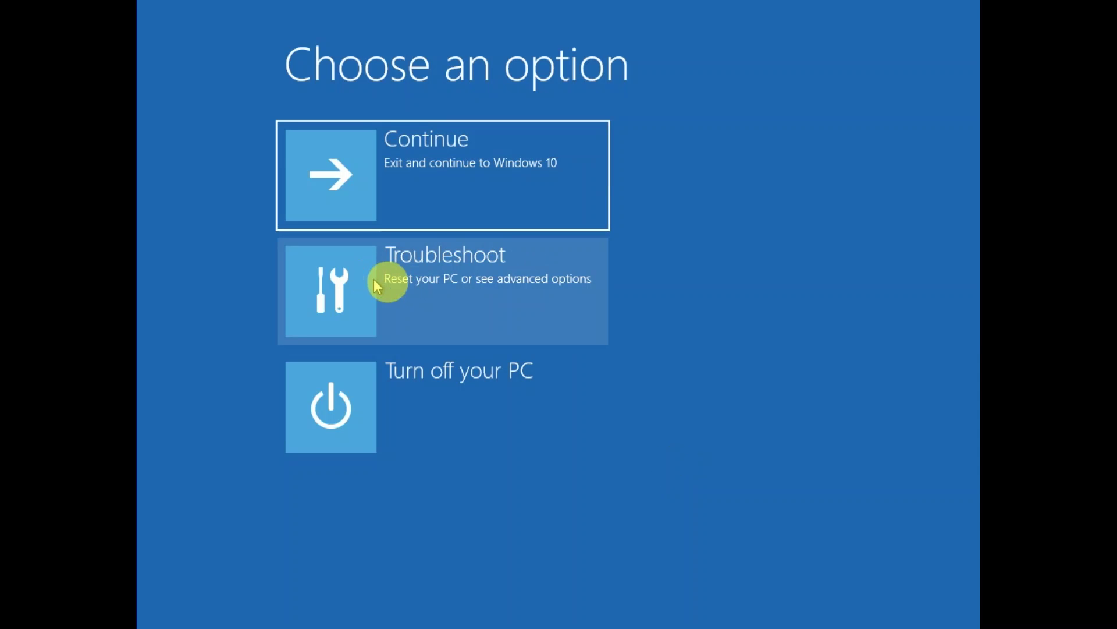
Restart through the advanced troubleshooting Startup Settings and boot Windows with option 4, Enable Safe Mode.
left_click(475, 291)
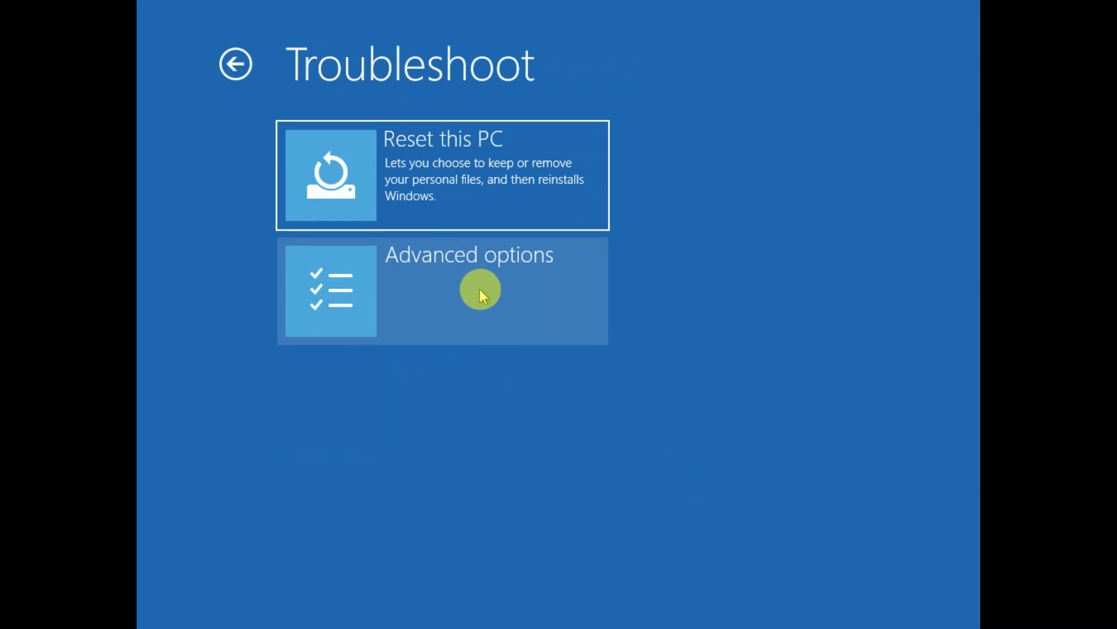
left_click(522, 280)
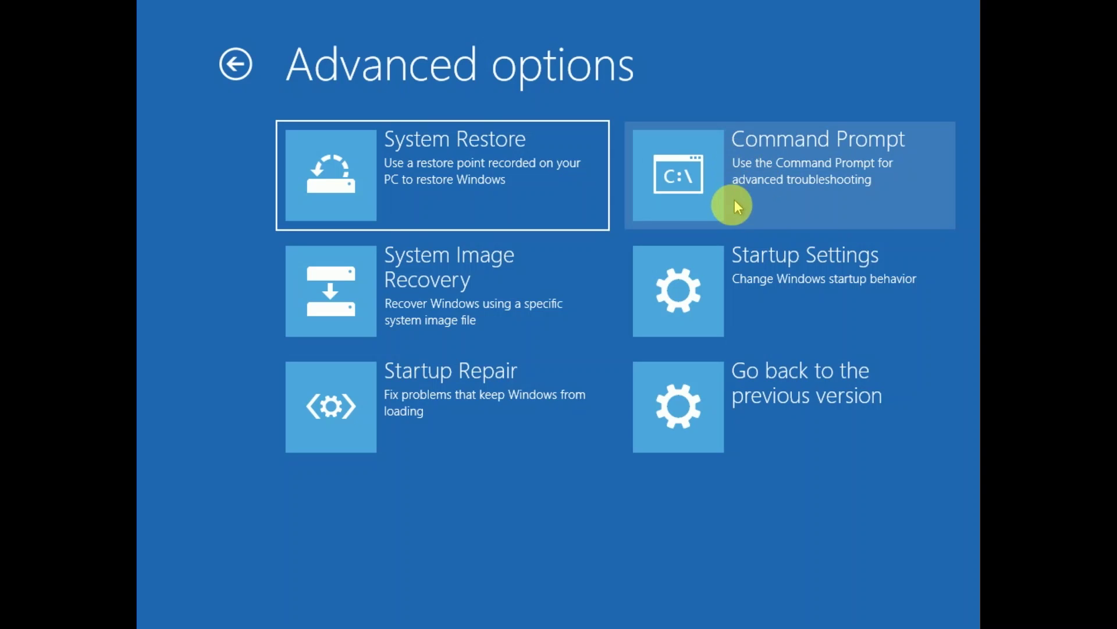
left_click(764, 275)
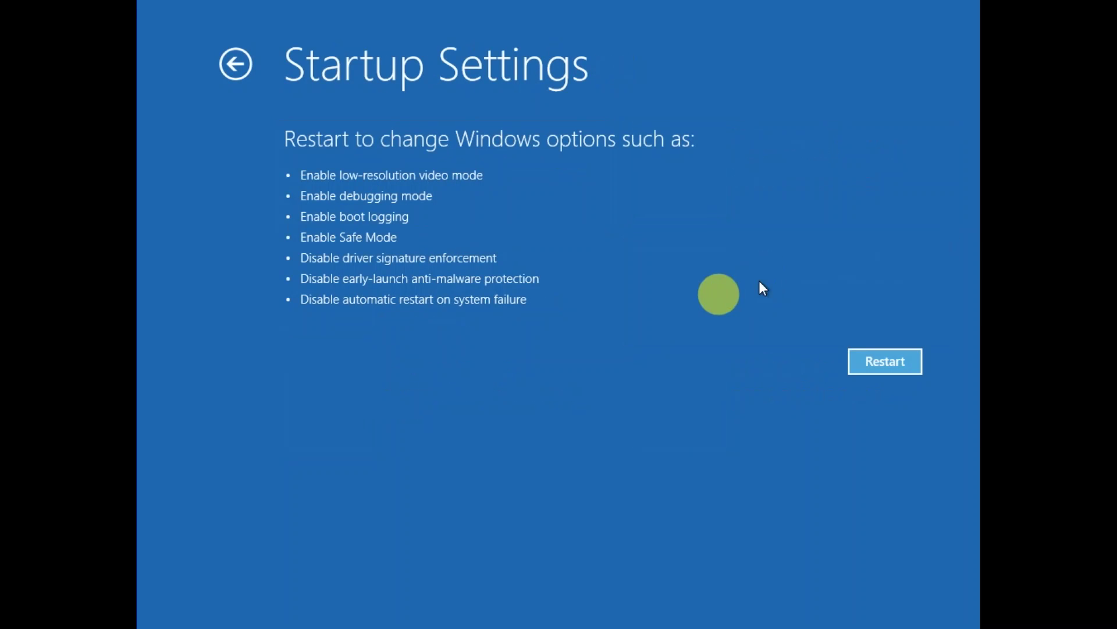
left_click(877, 362)
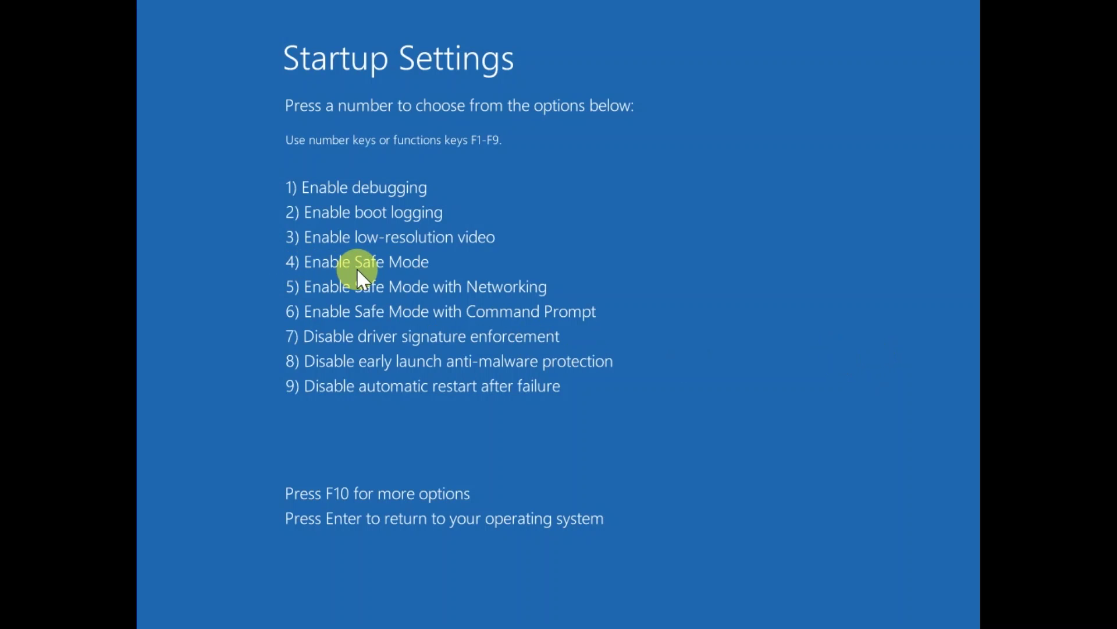
key("4")
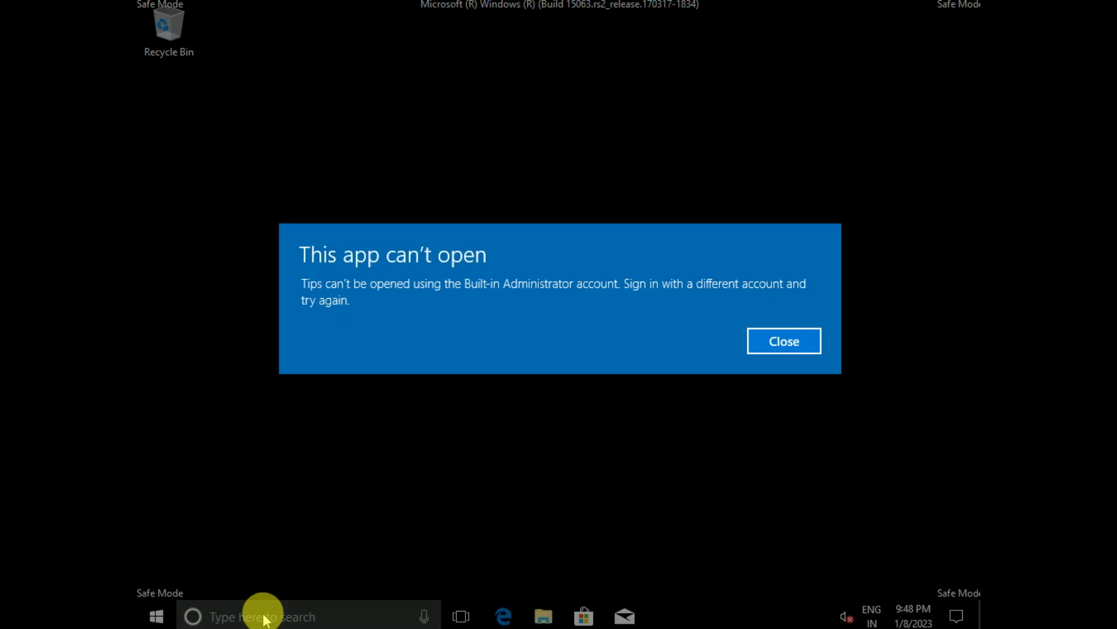
Dismiss the app error dialog, search for "control" and open Control Panel in a maximized window.
left_click(794, 341)
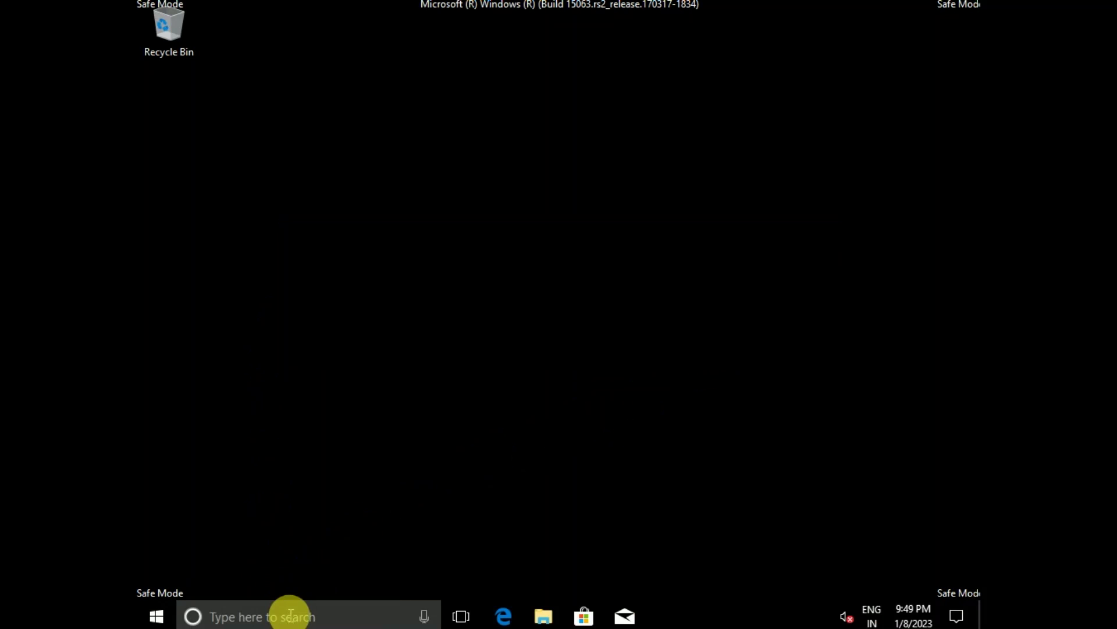
left_click(291, 615)
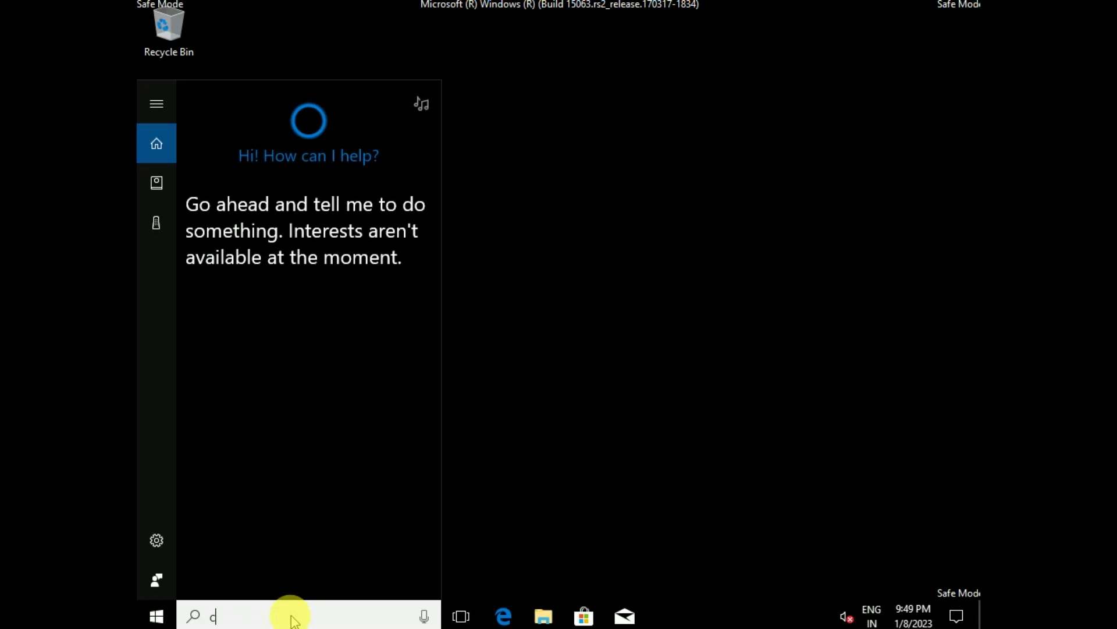
type("cont")
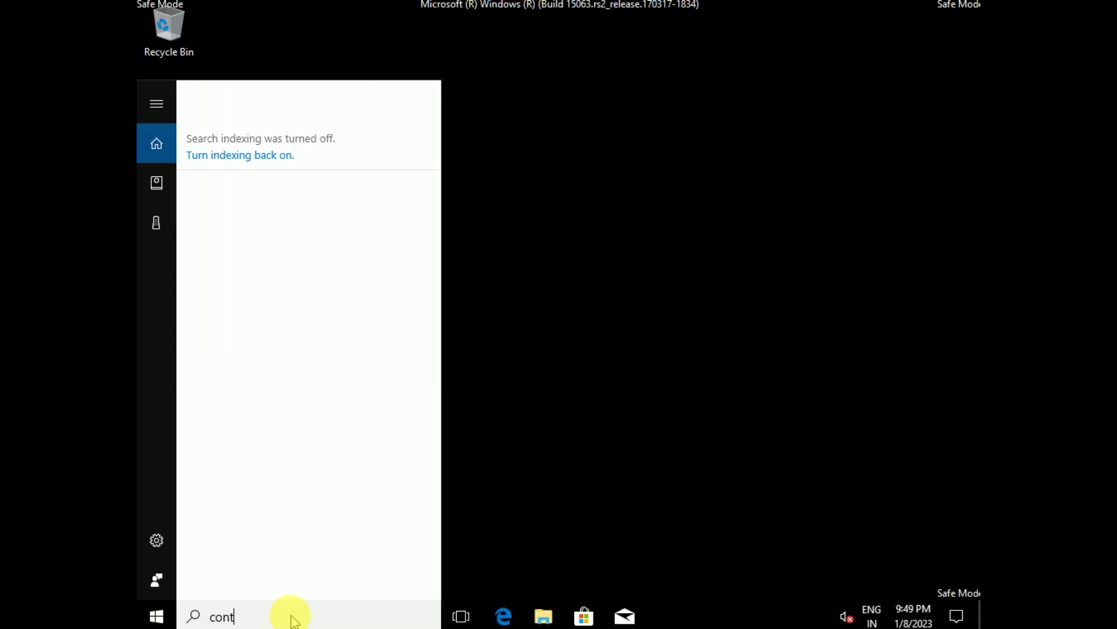
type("rol")
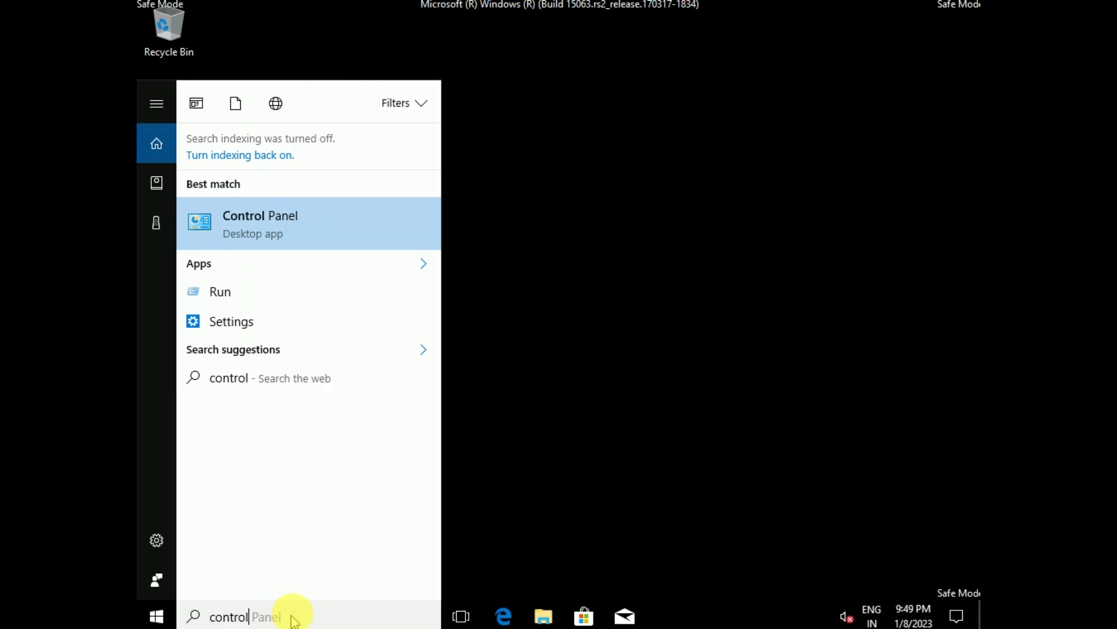
left_click(284, 224)
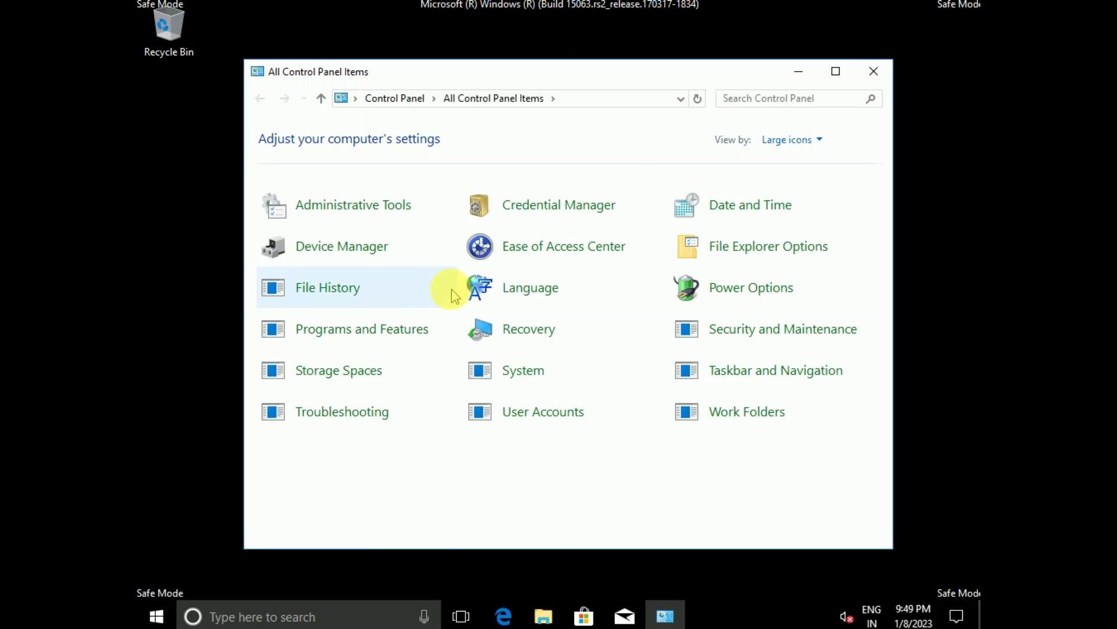
left_click(838, 72)
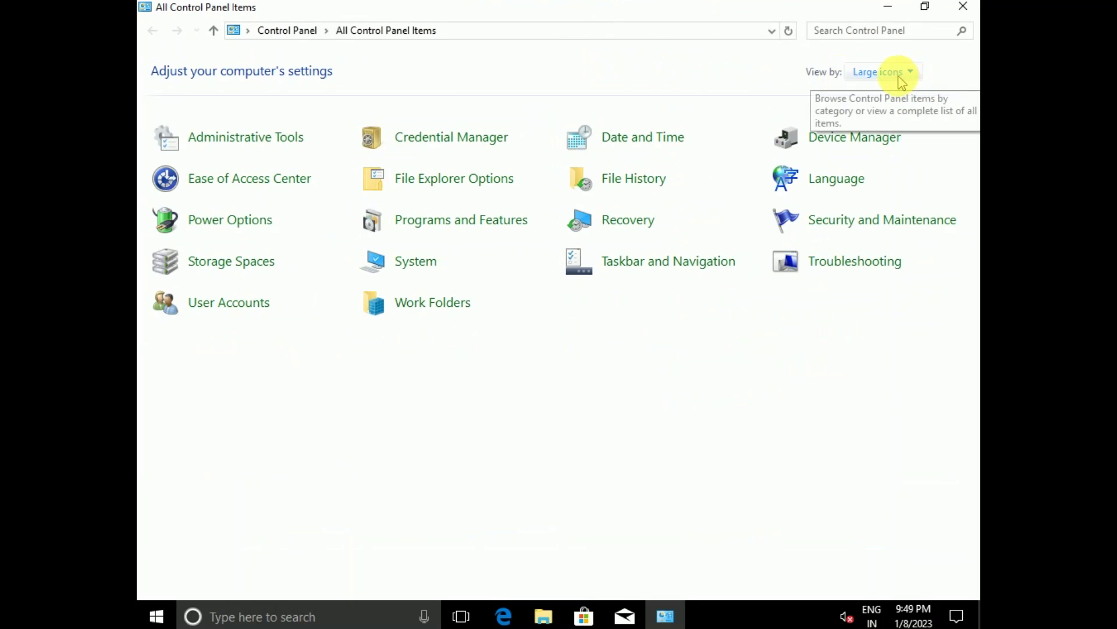
Open Programs and Features from Control Panel's large icons view, sort the programs by install date and select Microsoft OneDrive.
left_click(892, 71)
left_click(913, 121)
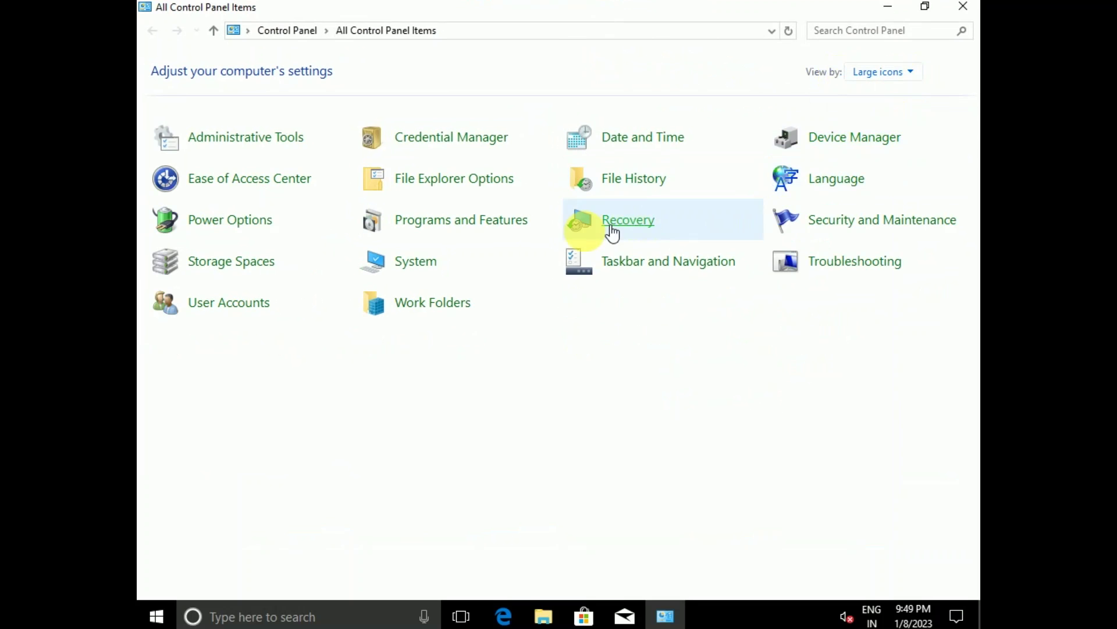
left_click(459, 221)
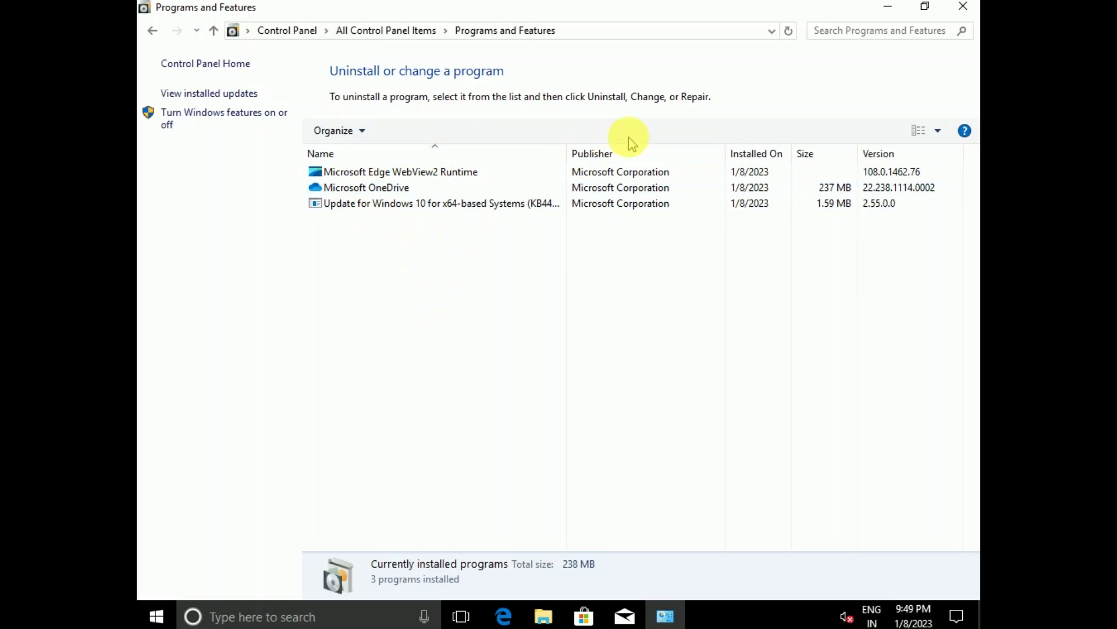
left_click(761, 156)
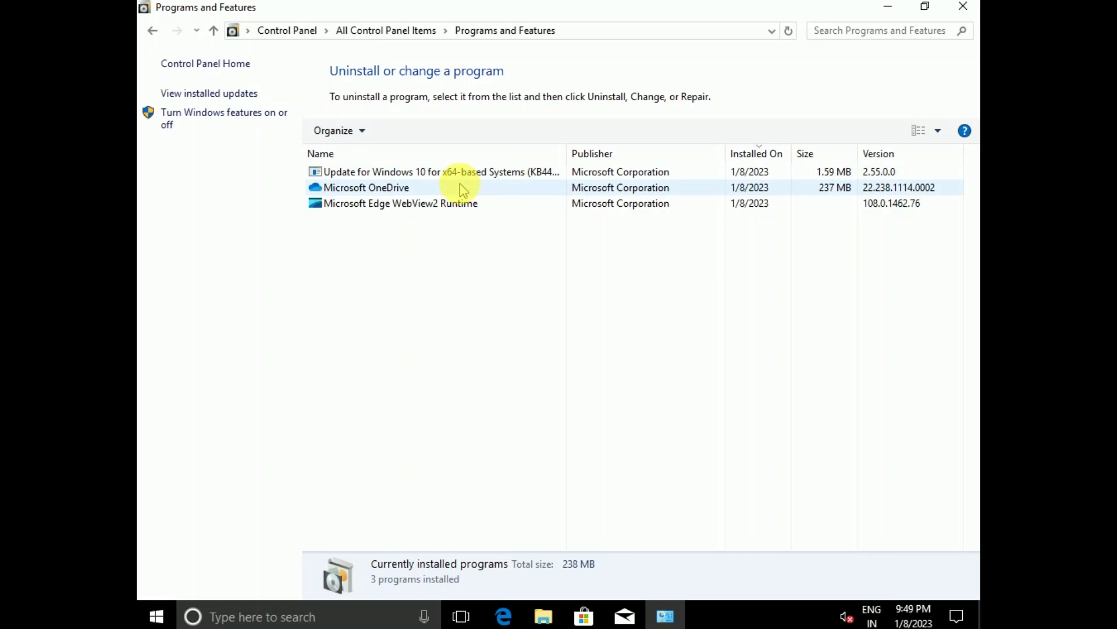
left_click(398, 189)
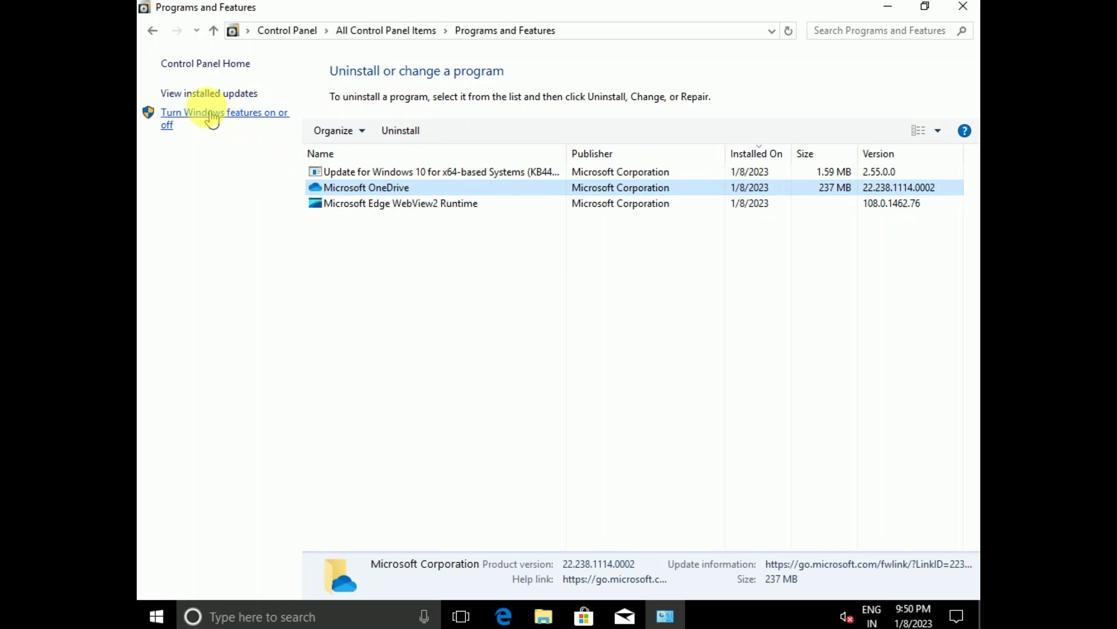
Open the list of installed updates and arrange it by the Installed On date.
left_click(194, 95)
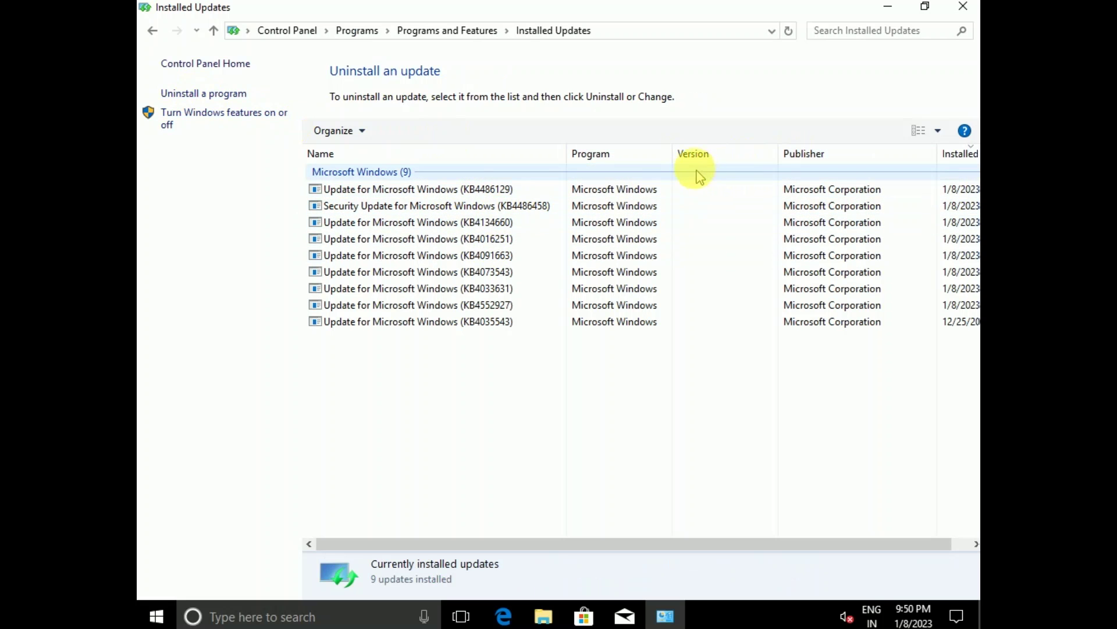
left_click(952, 163)
left_click(927, 158)
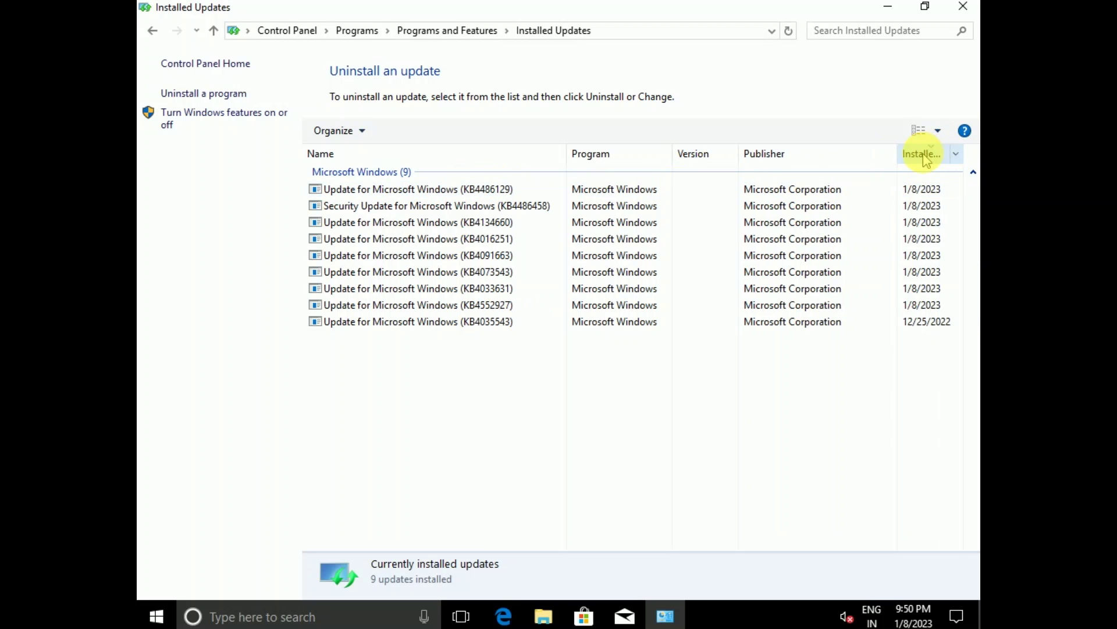
Try to uninstall the Update for Microsoft Windows (KB4486129), confirming the removal.
left_click(494, 190)
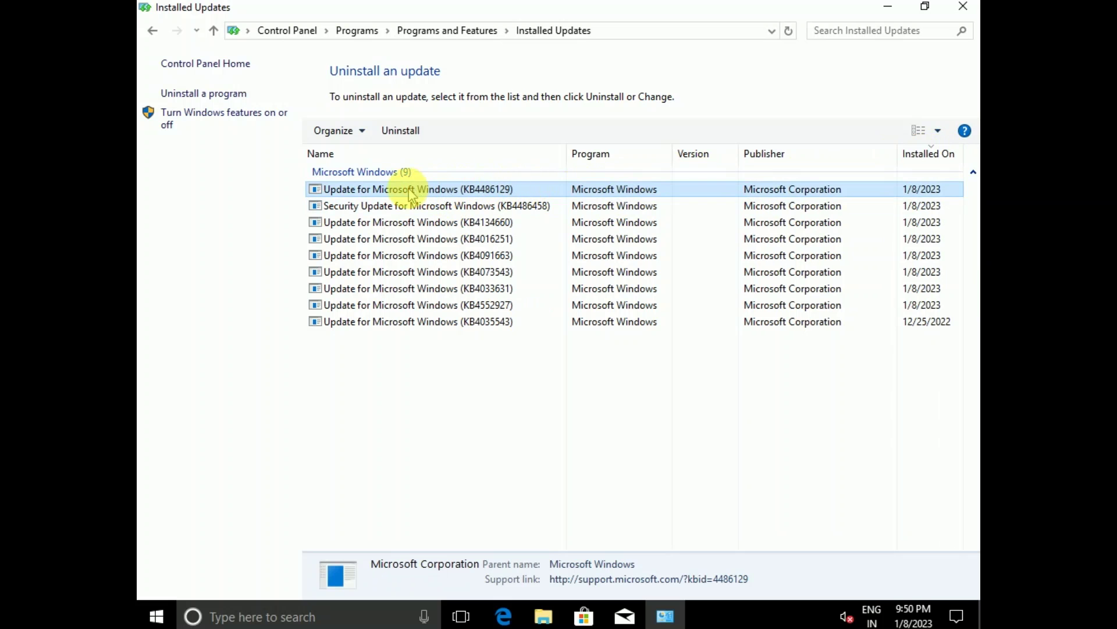
left_click(411, 140)
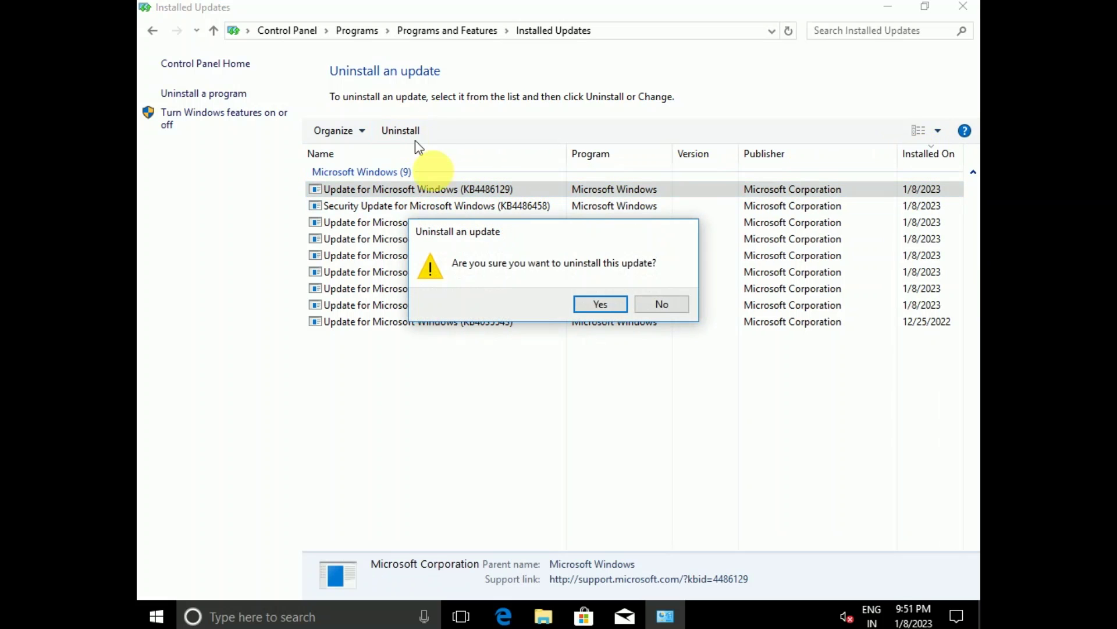
left_click(600, 303)
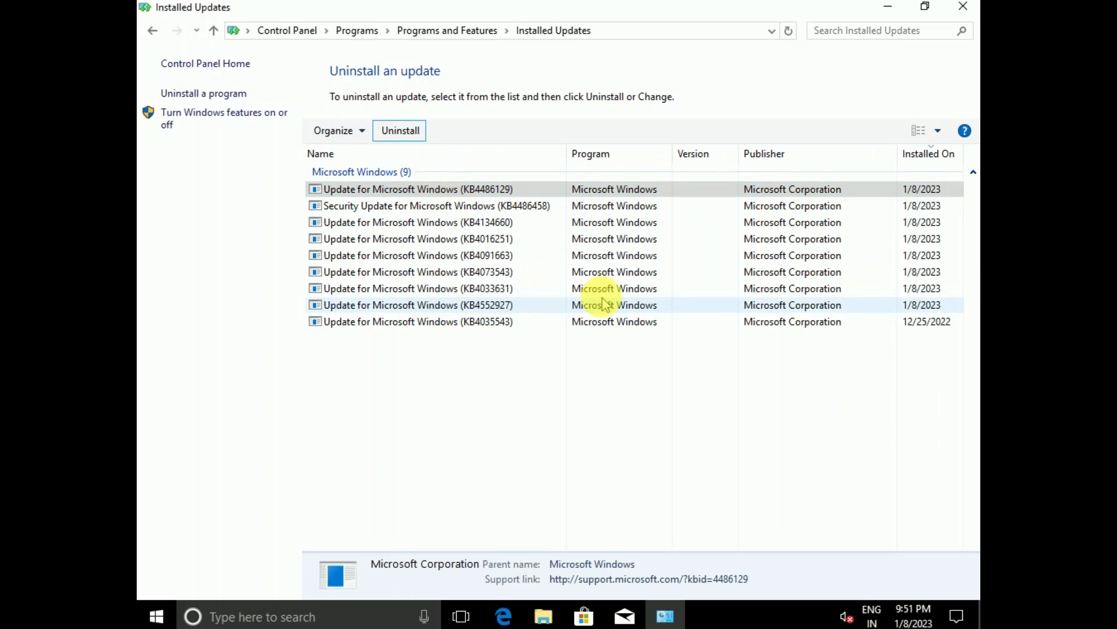
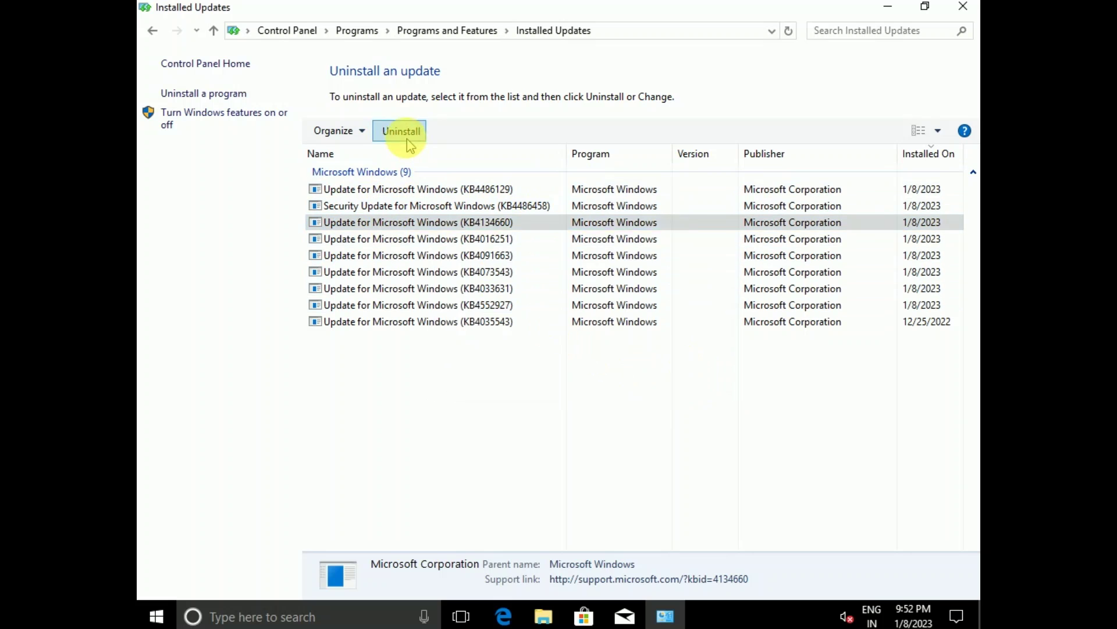
Start uninstalling the update KB4134660, cancel the removal and close the Installed Updates window.
left_click(597, 302)
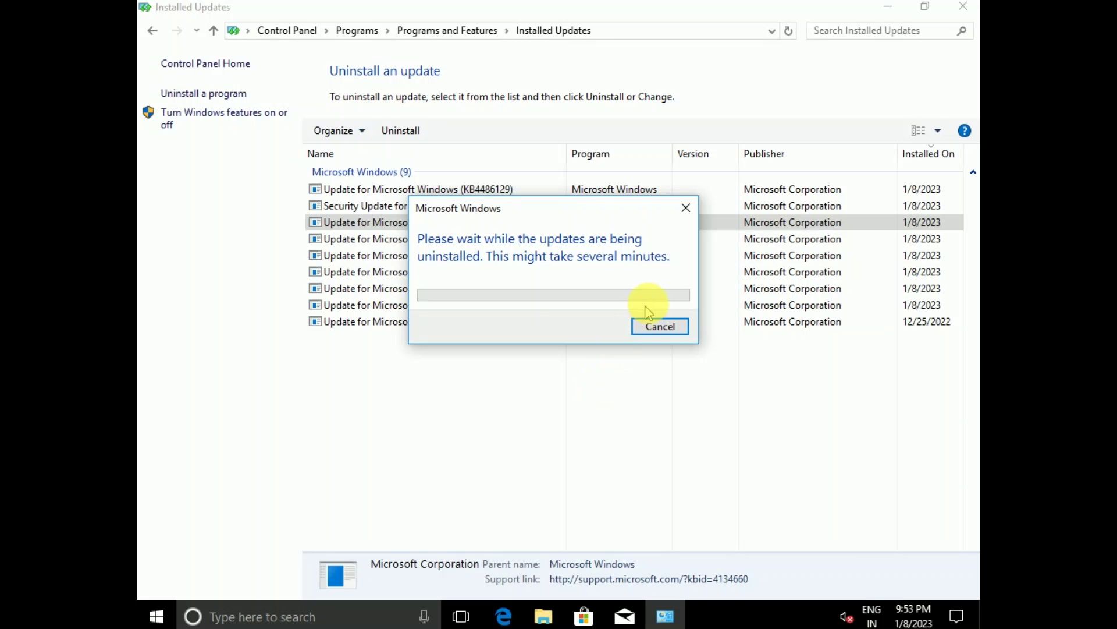
left_click(652, 330)
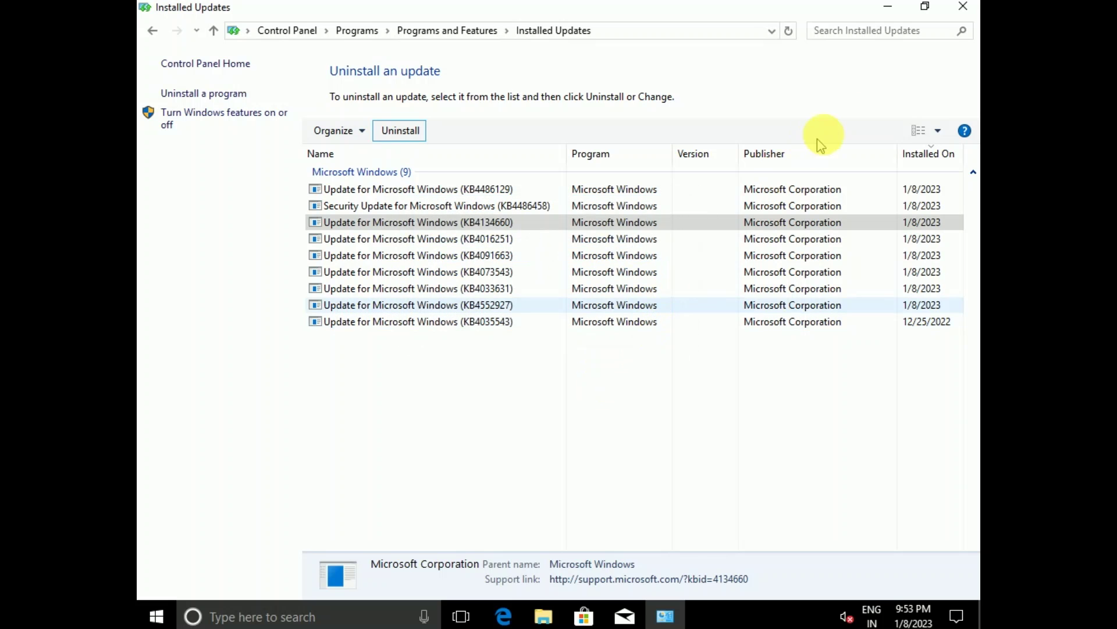
left_click(962, 9)
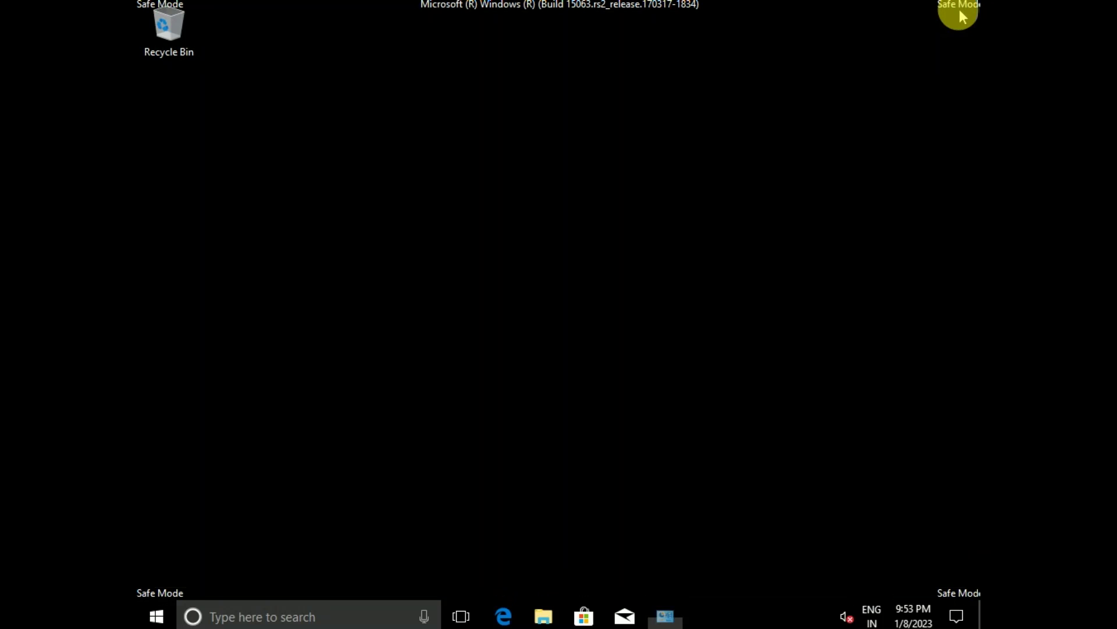
Restart the PC from the Start menu to leave Safe Mode.
left_click(162, 621)
left_click(162, 620)
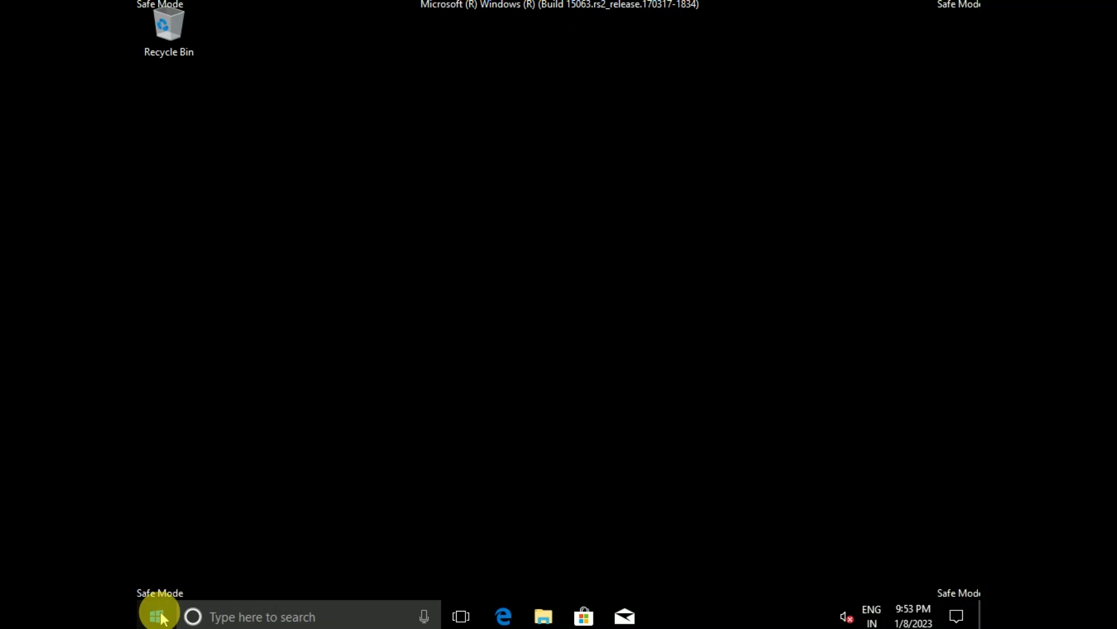
left_click(162, 620)
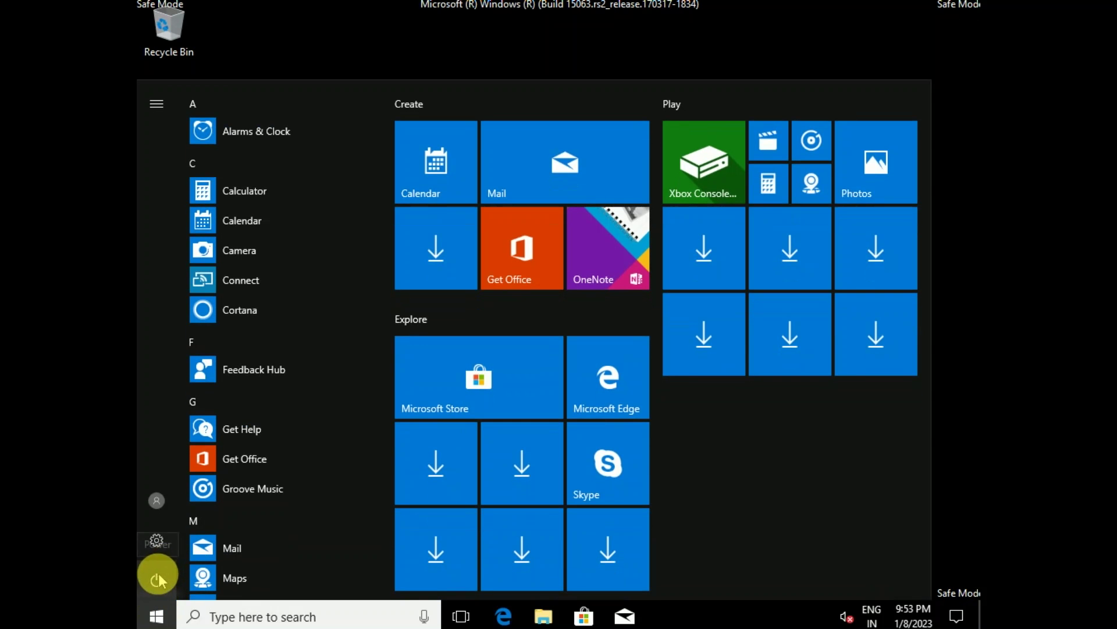
left_click(157, 580)
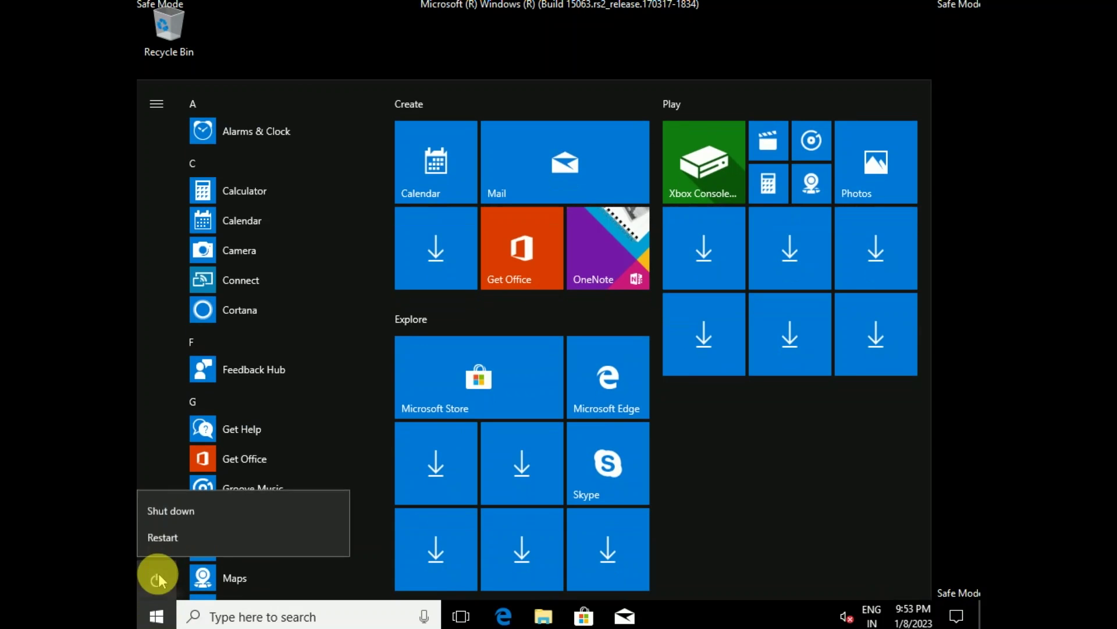
left_click(197, 544)
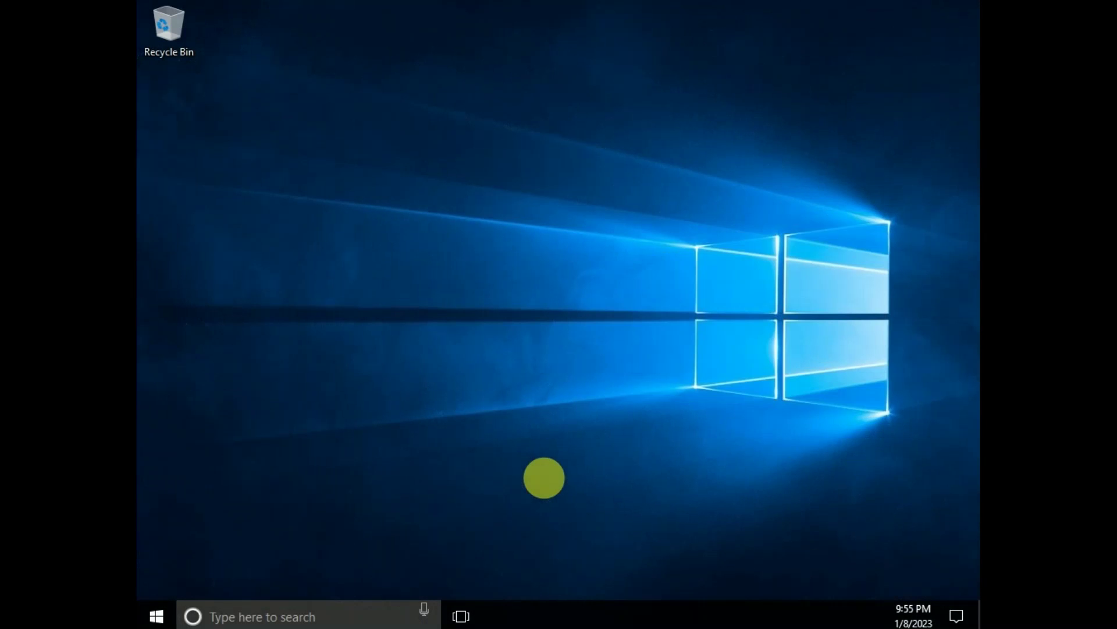
Restart the PC into the recovery options from the Windows security screen.
key("ctrl+alt+Delete")
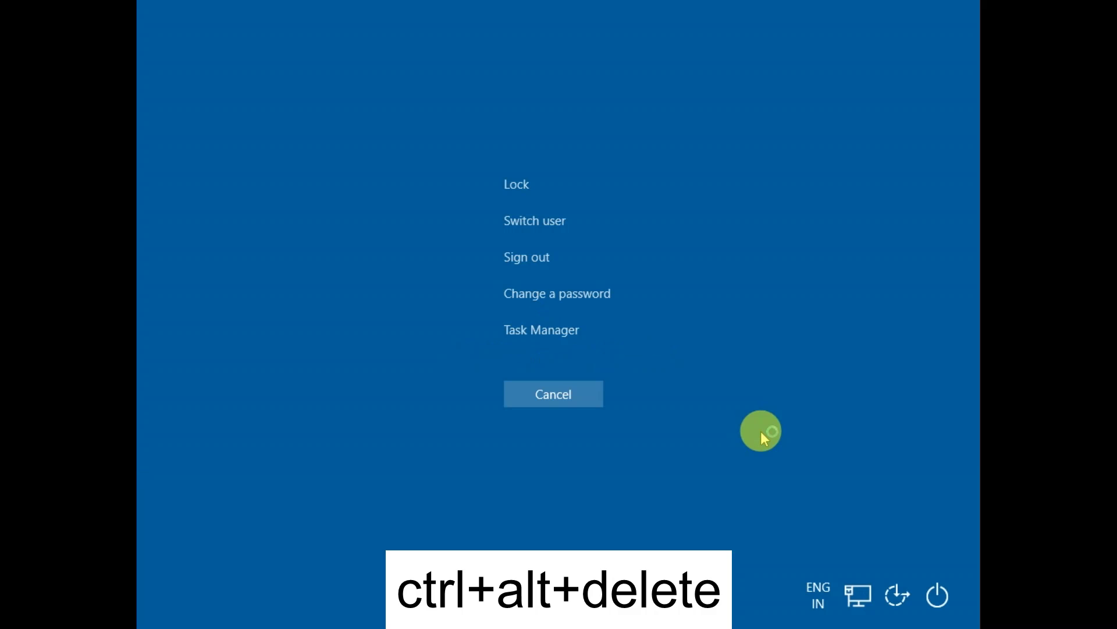
left_click(932, 580)
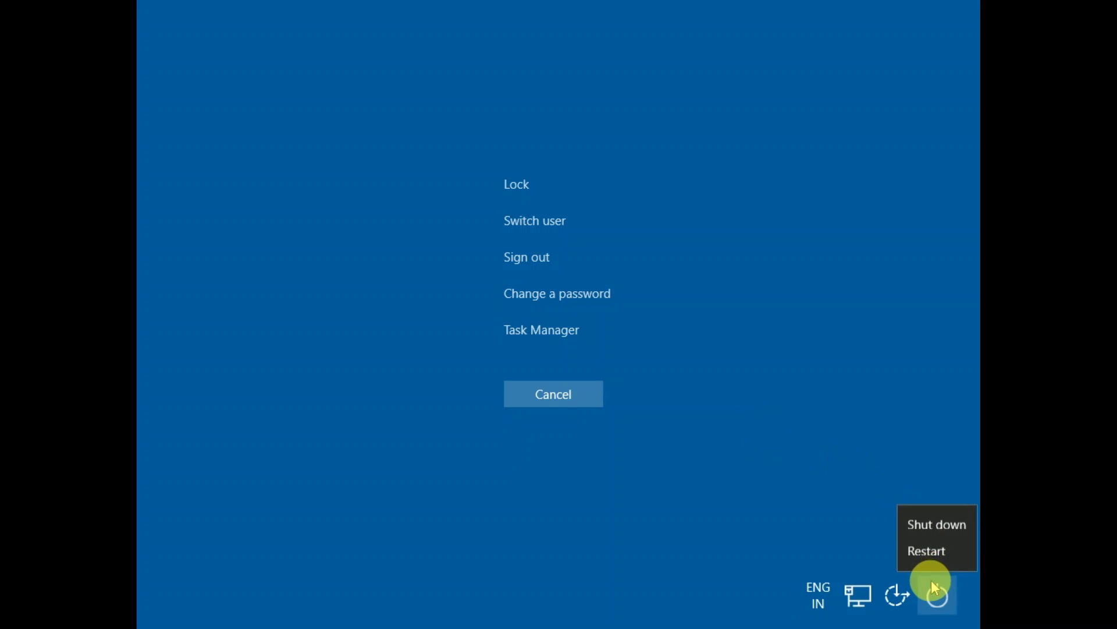
left_click(926, 551)
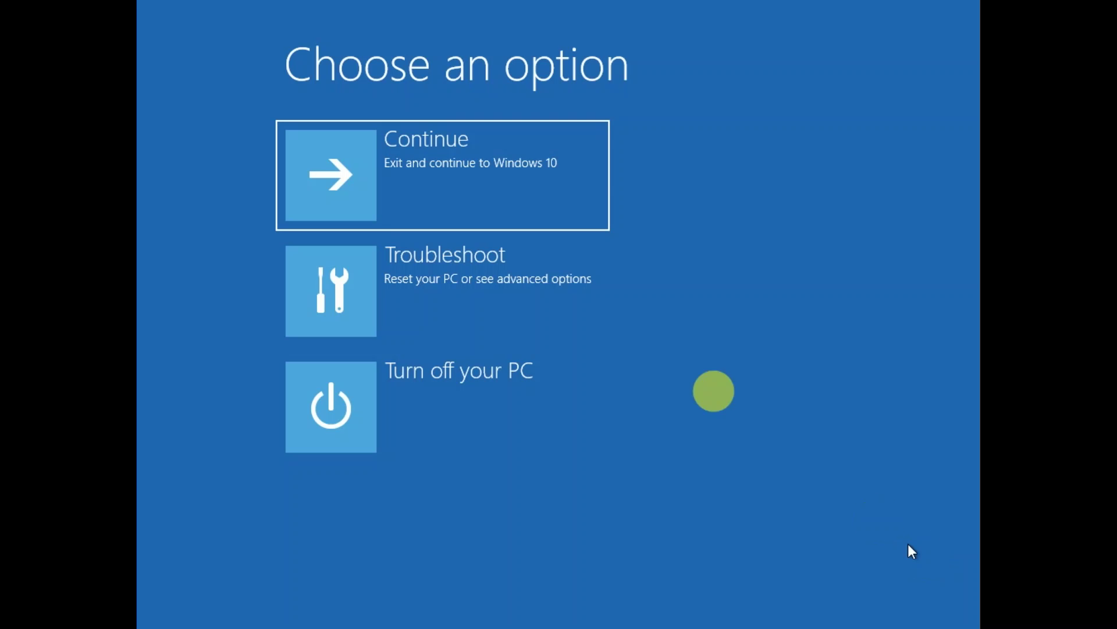
Go through the advanced troubleshooting options to Startup Settings, restart, and boot with option 4, Enable Safe Mode.
left_click(564, 314)
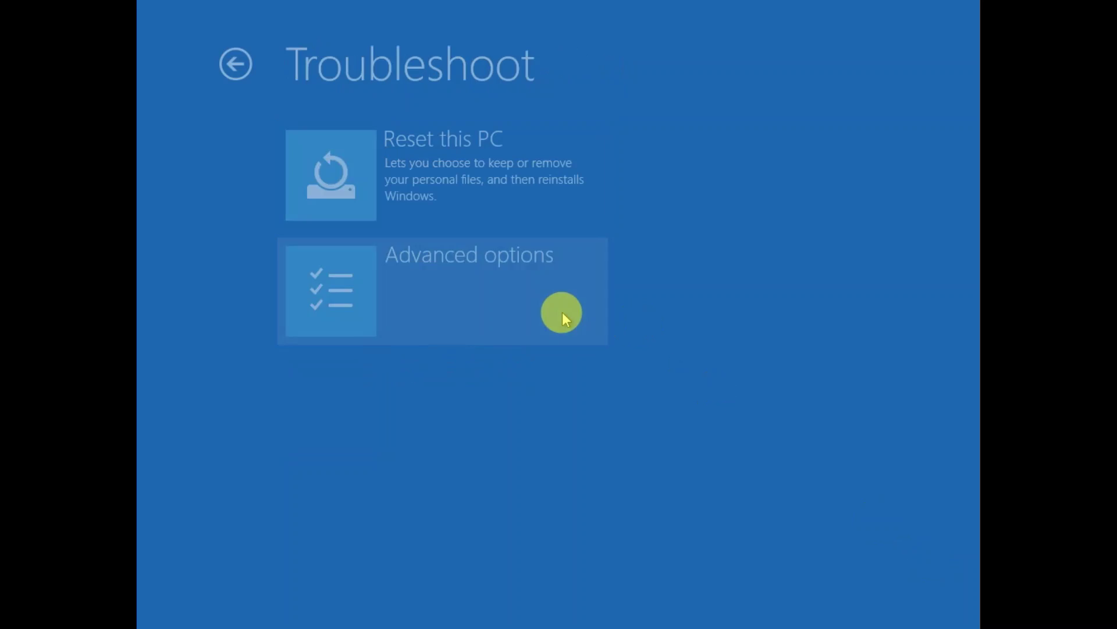
left_click(507, 298)
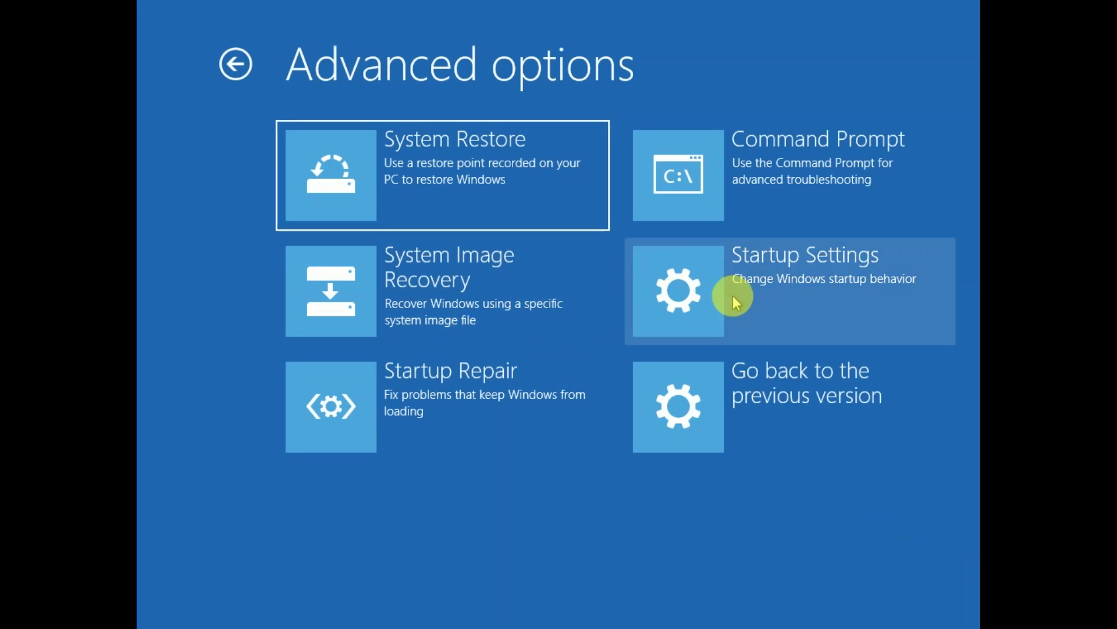
left_click(762, 298)
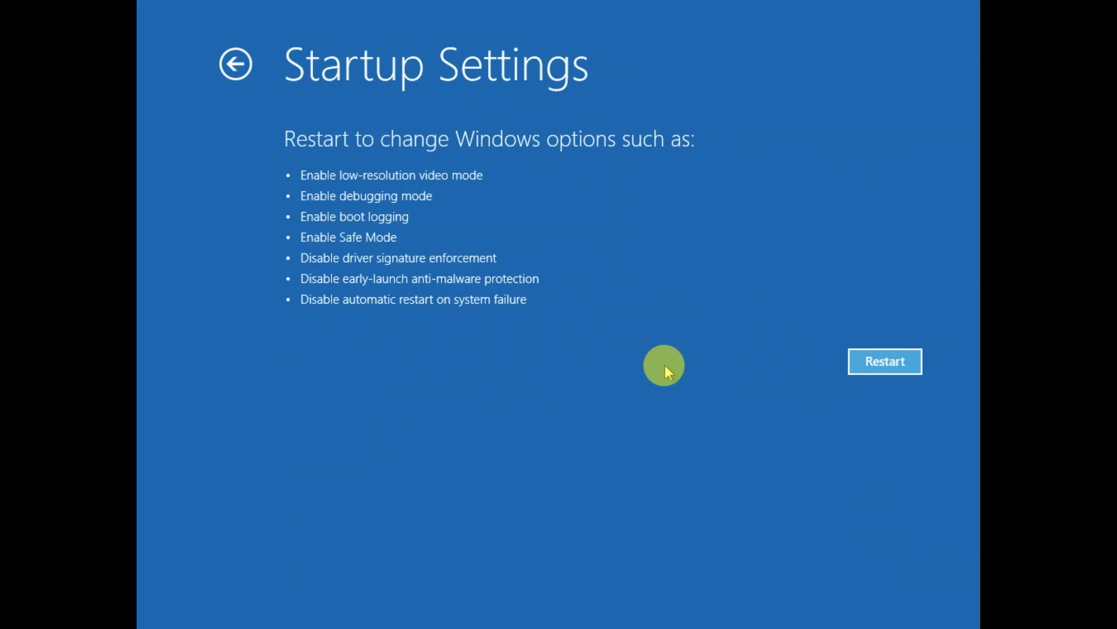
left_click(868, 368)
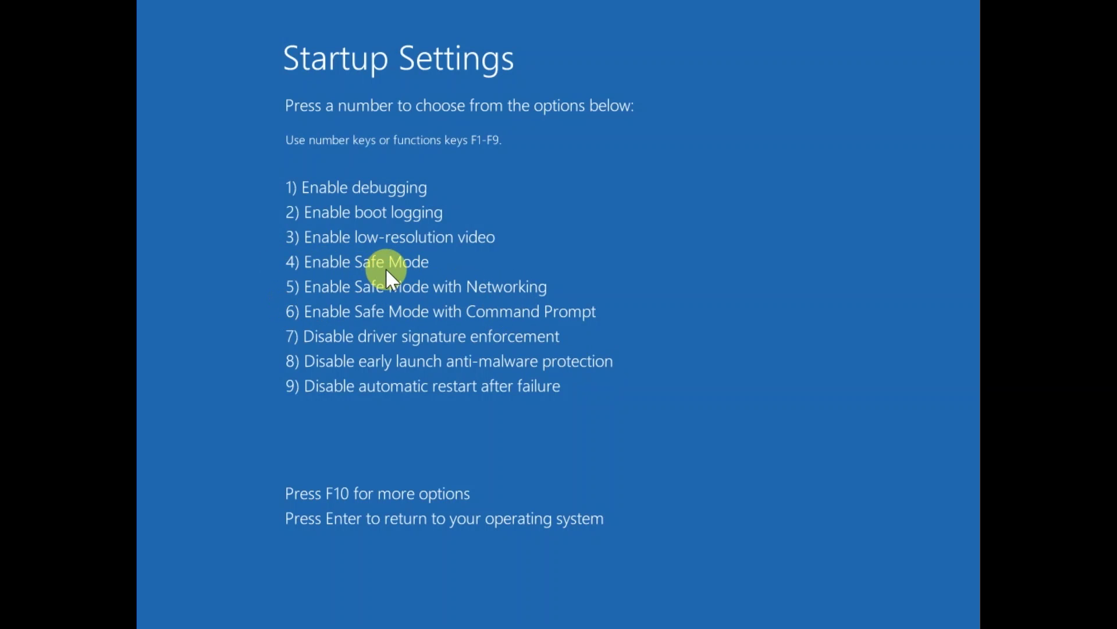
key("4")
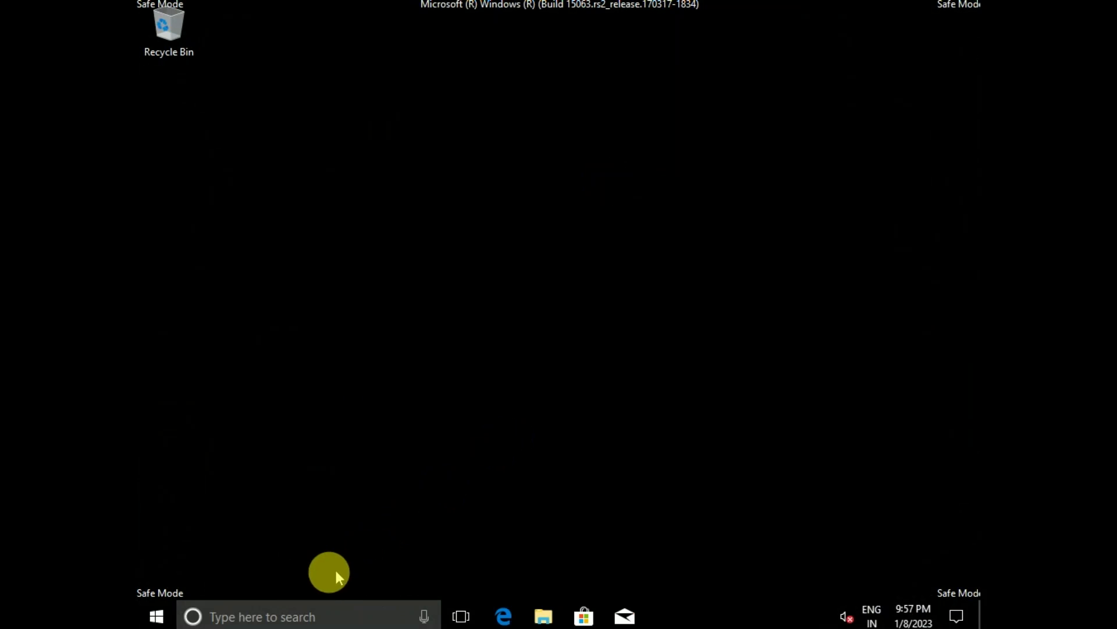
Search Windows for "device ma" and open Device Manager.
left_click(279, 616)
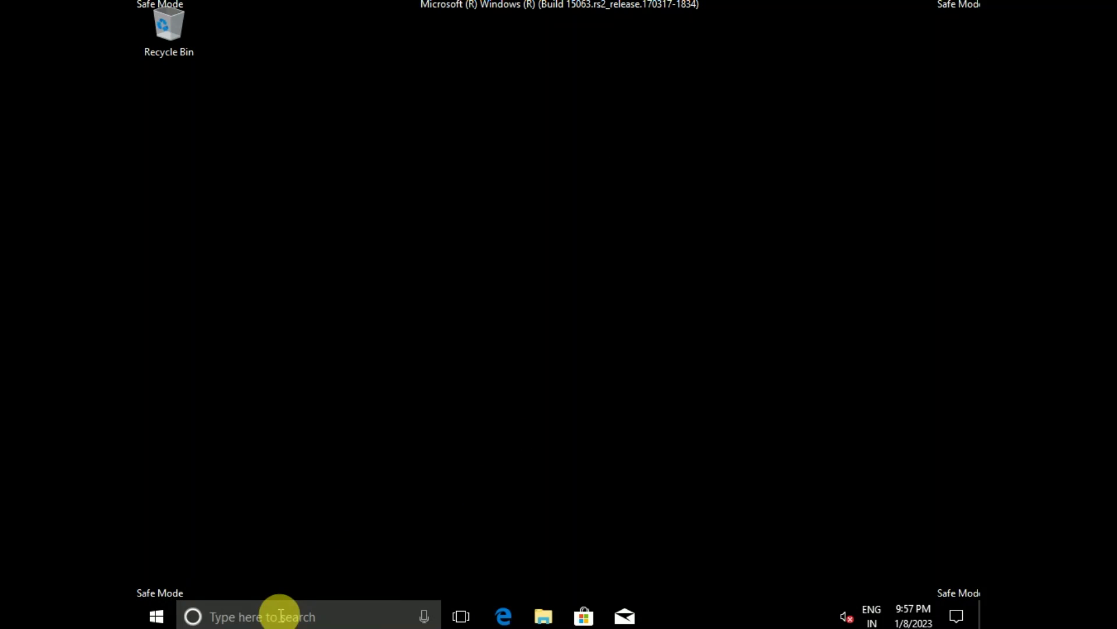
type("d")
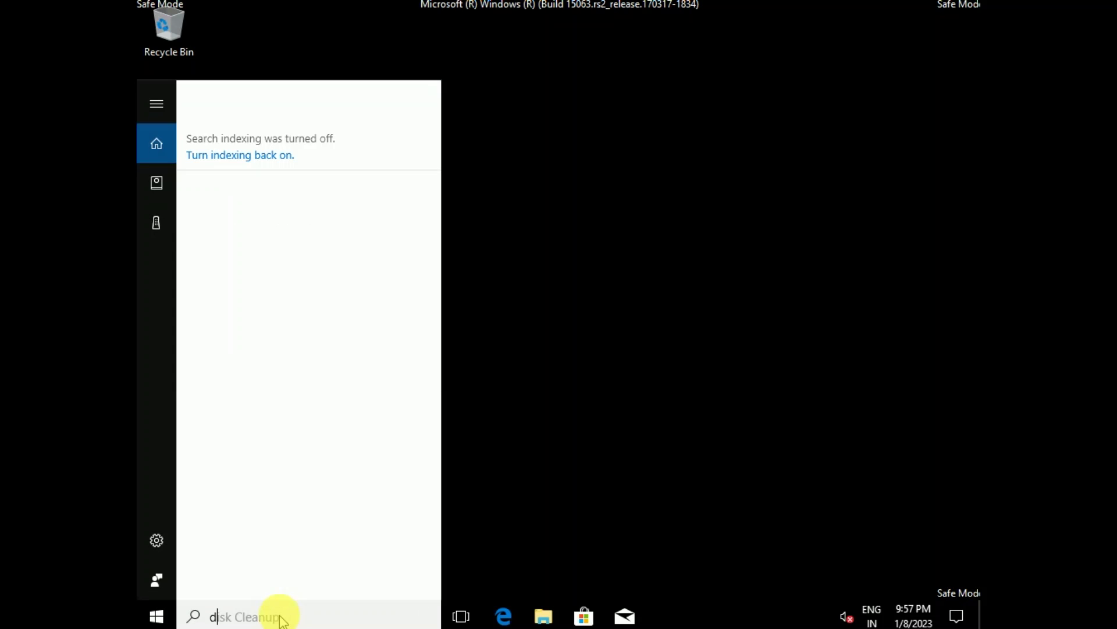
type("evi")
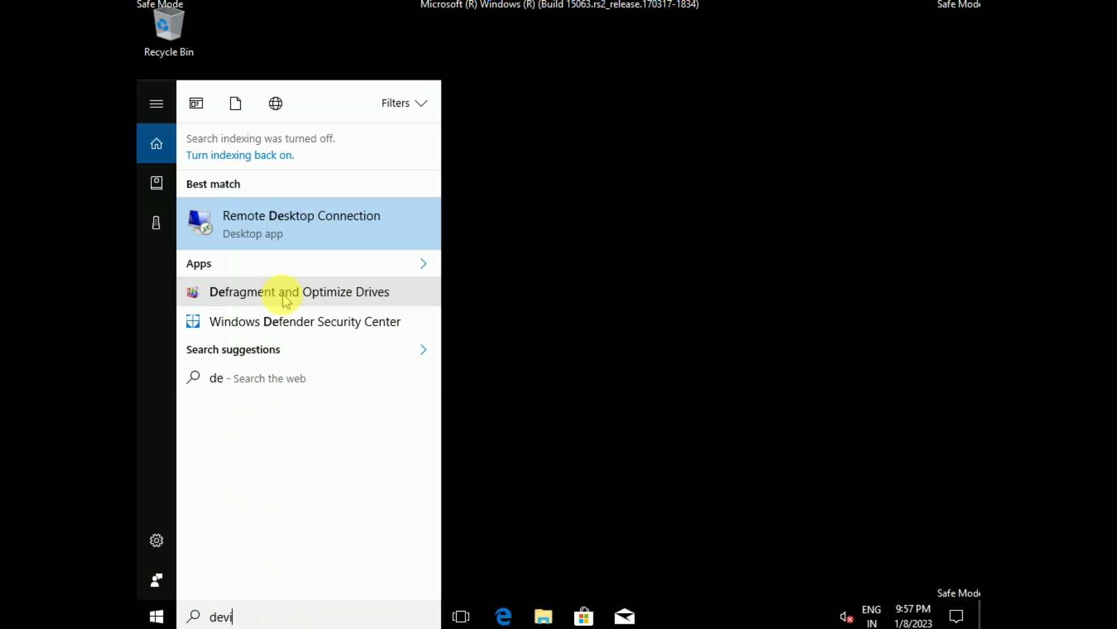
type("ce")
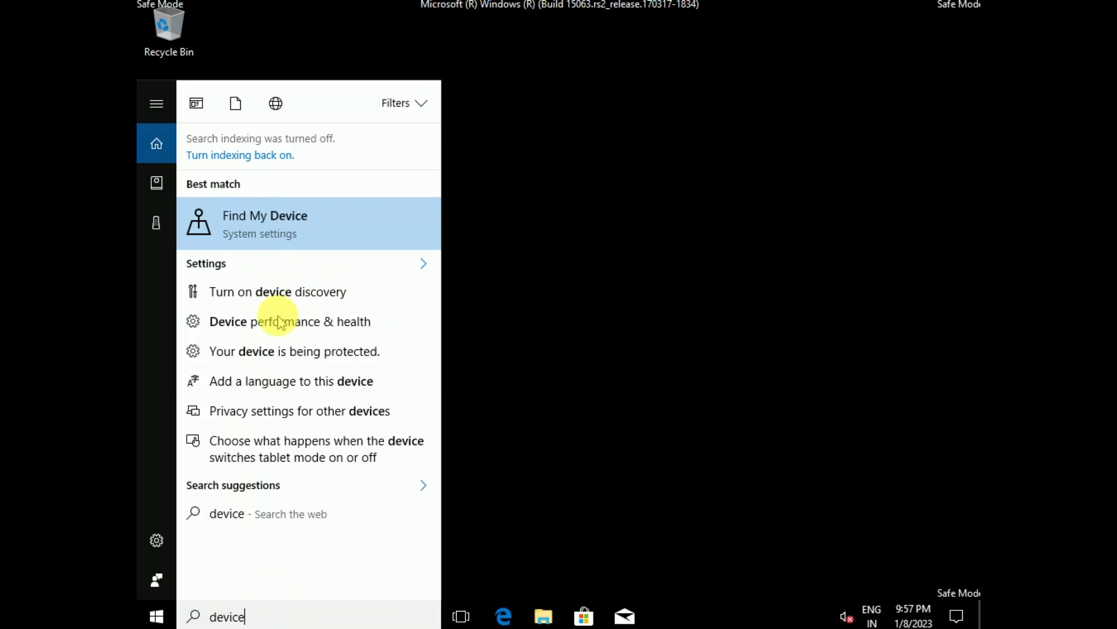
type(" ma")
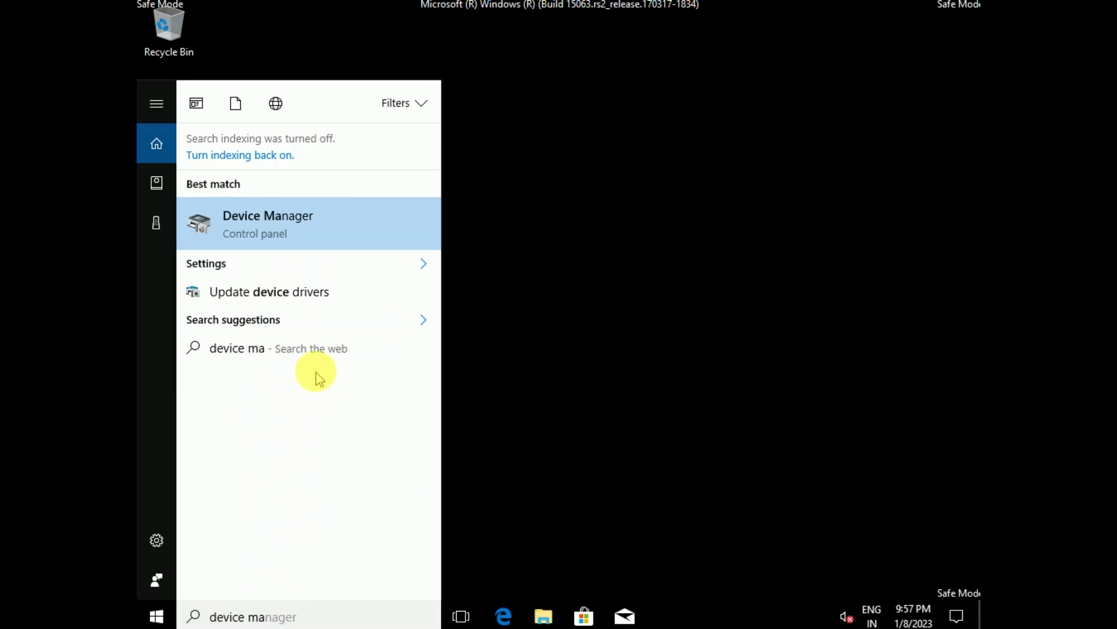
left_click(283, 235)
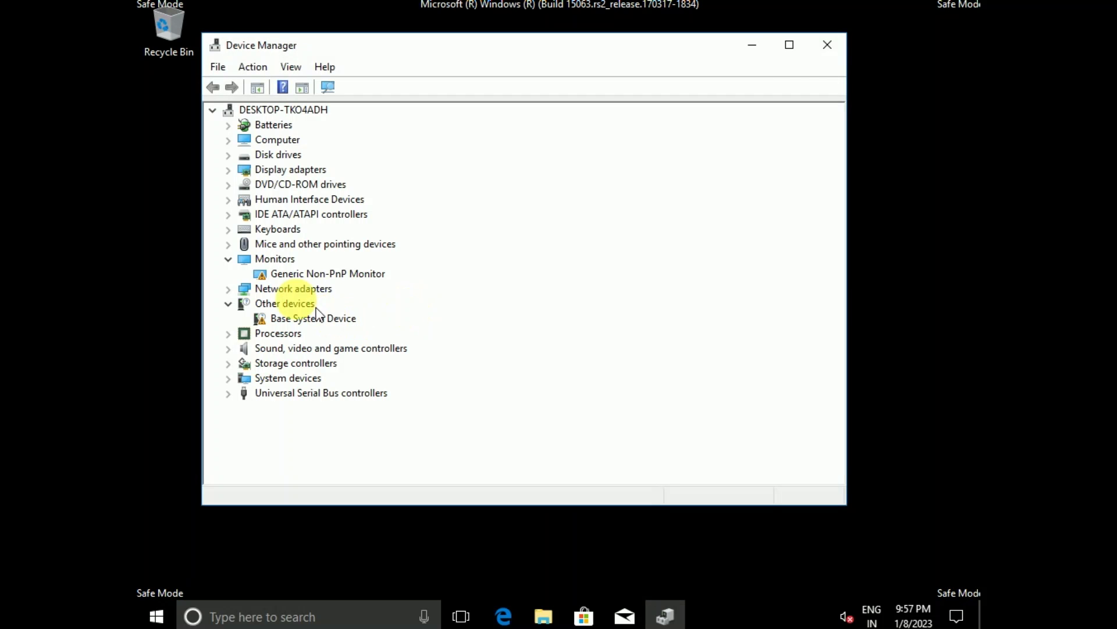
Uninstall the Microsoft Basic Display Adapter under Display adapters and close Device Manager.
left_click(229, 169)
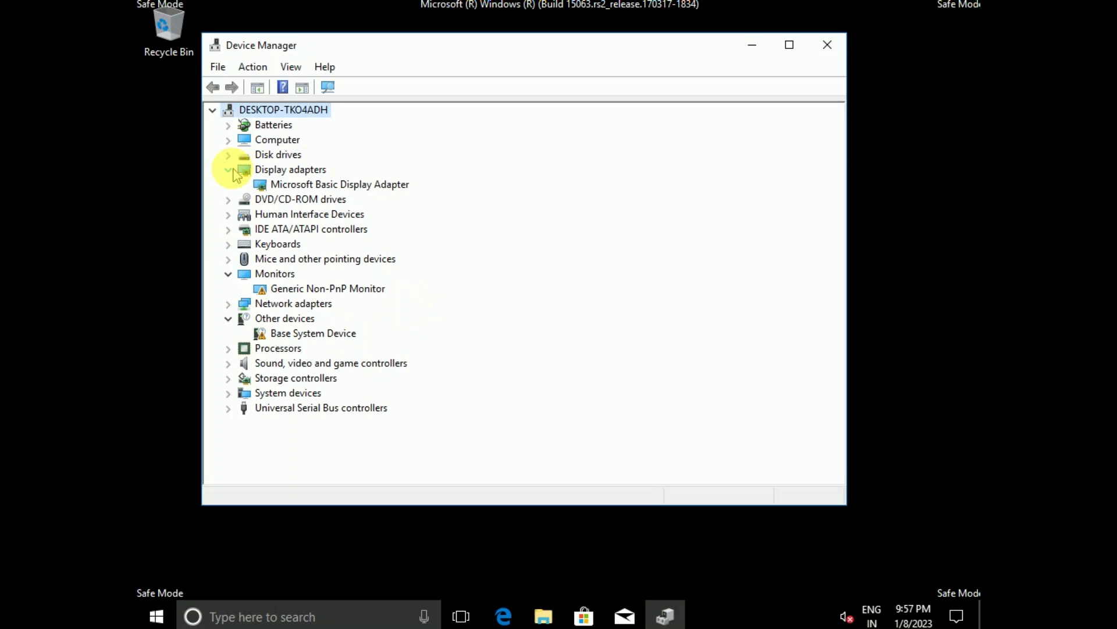
left_click(305, 190)
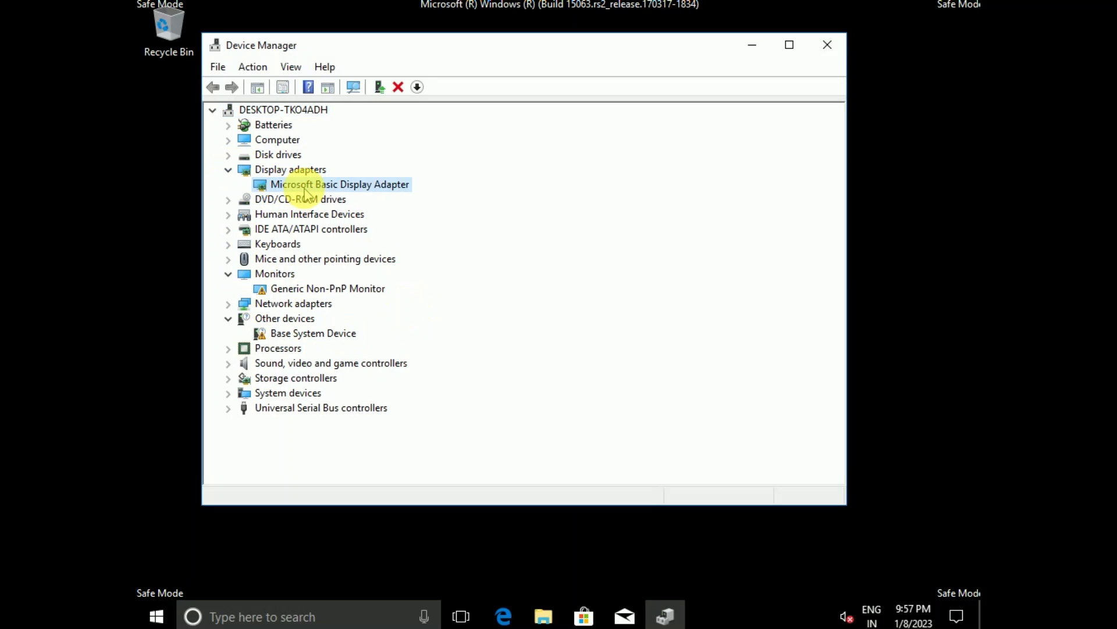
right_click(304, 191)
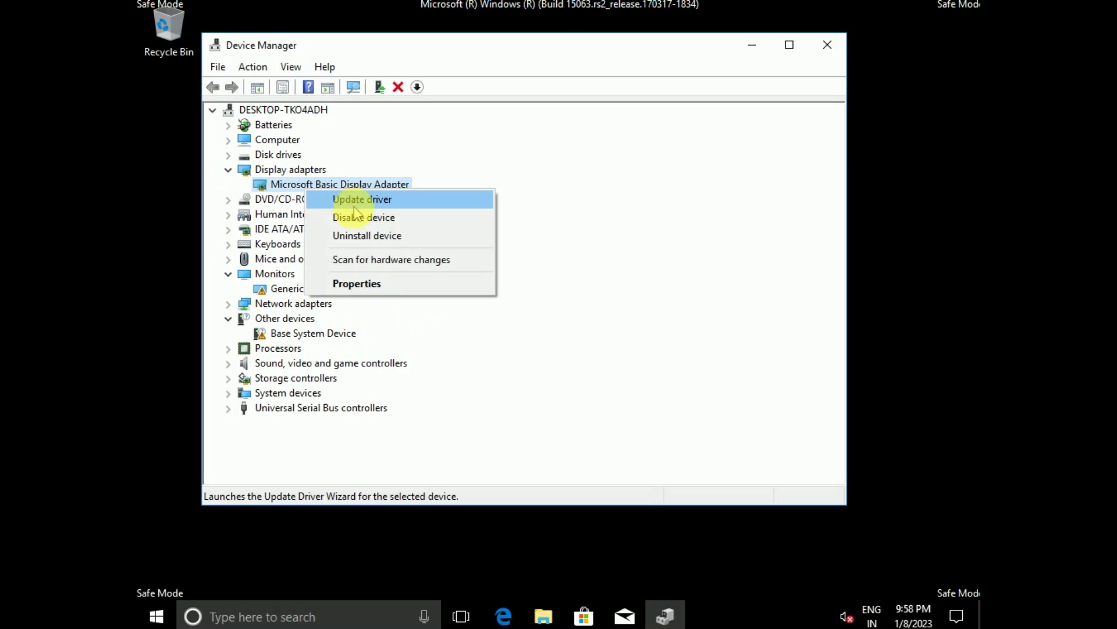
left_click(359, 236)
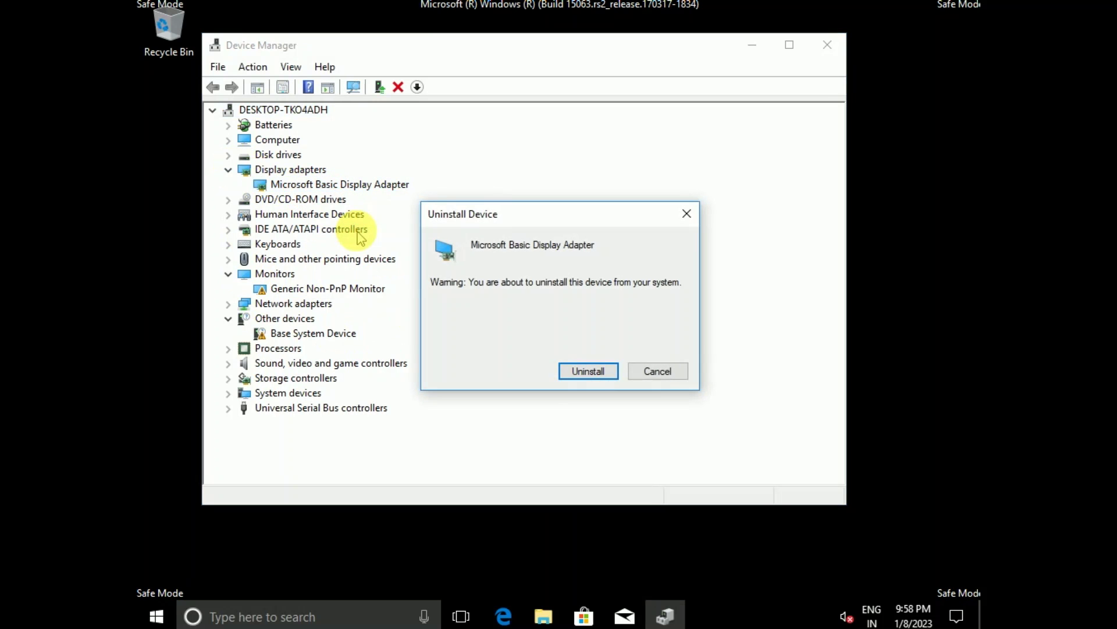
left_click(587, 370)
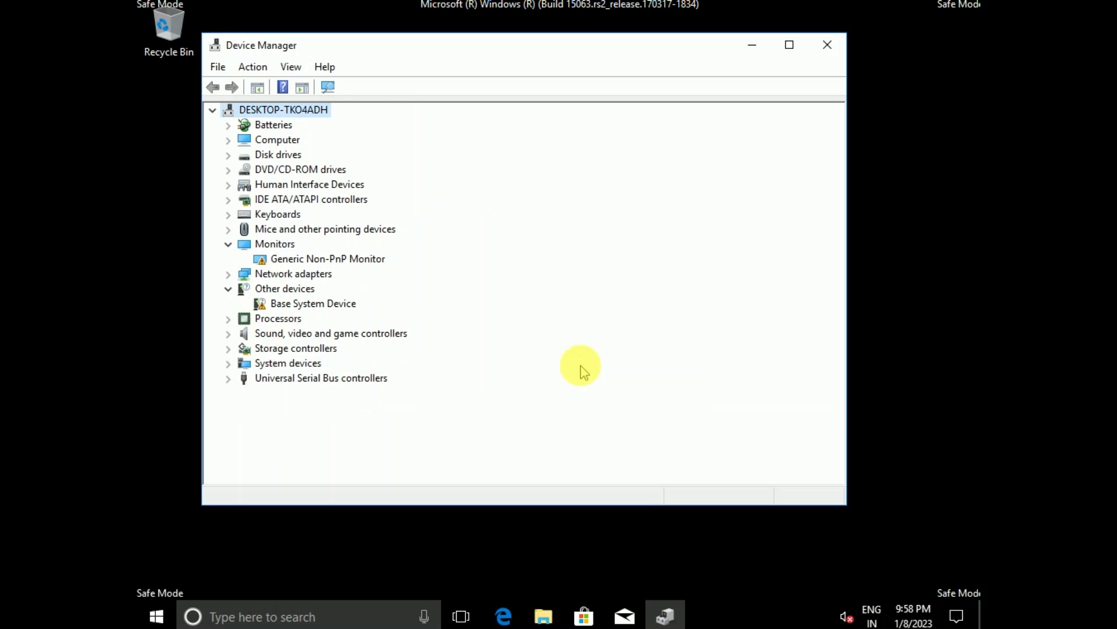
left_click(831, 51)
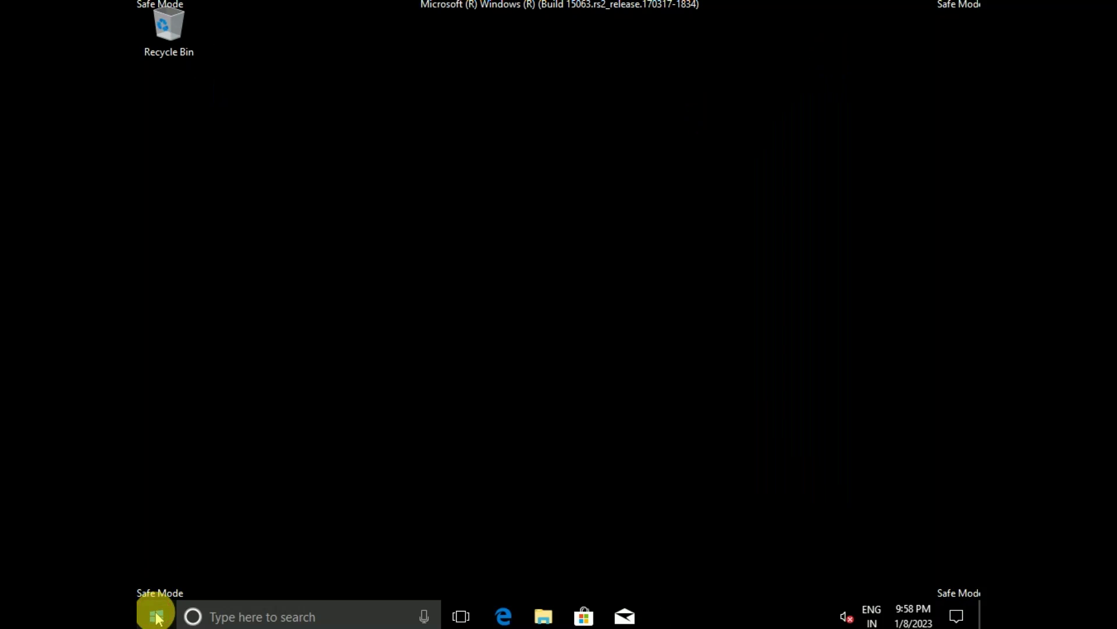
Restart the PC from the Start menu after removing the display adapter.
left_click(156, 616)
left_click(162, 590)
left_click(195, 536)
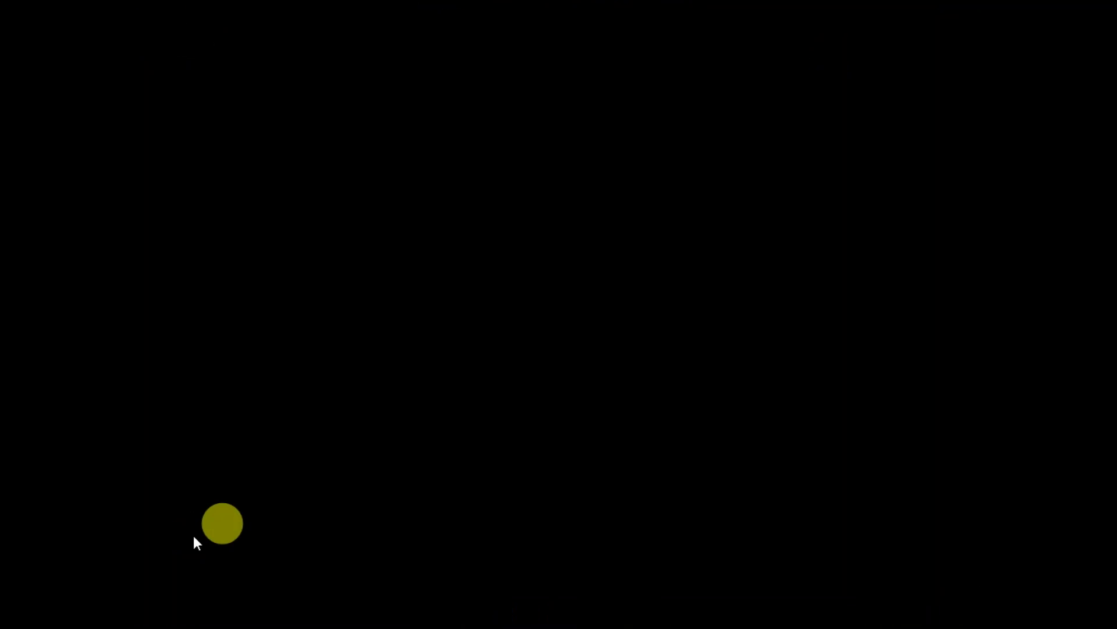